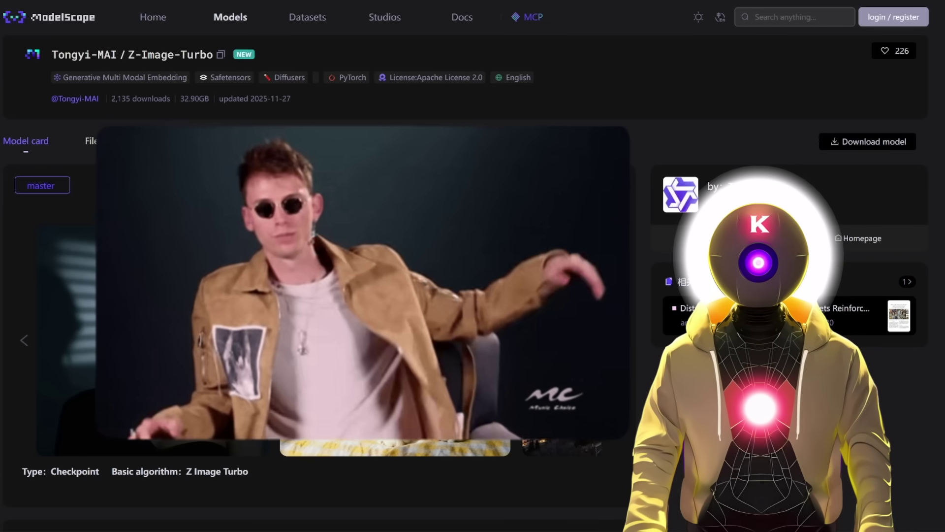
Run the Z-IMAGE-TURBO-ULTRA auto-install script, choosing option 3 for Q8_0 quantization.
{"action": "scroll", "coordinate": [320, 285], "scroll_direction": "down", "scroll_amount": 1}
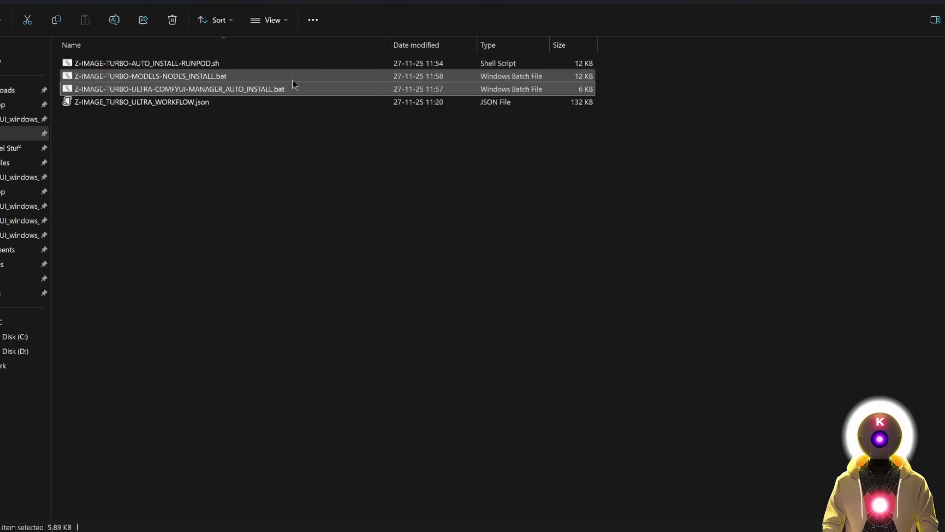
{"action": "double_click", "coordinate": [199, 91]}
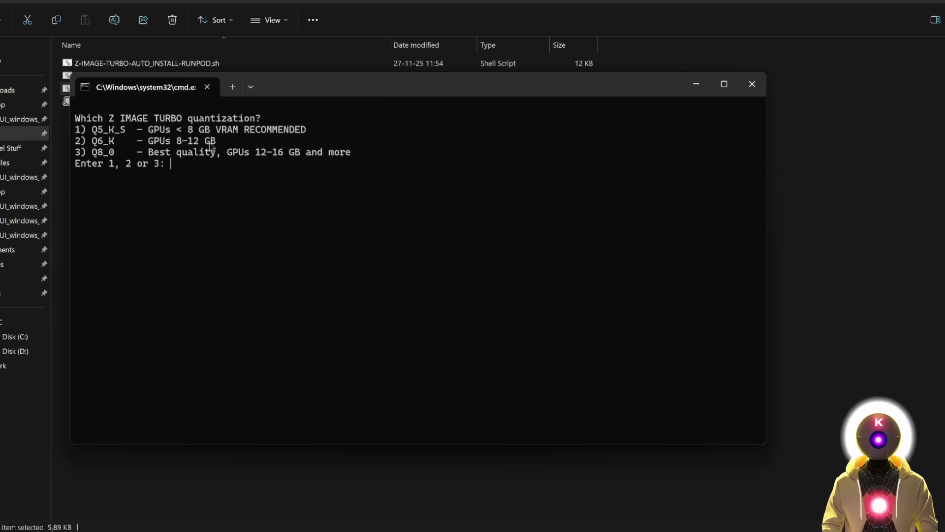
{"action": "type", "text": "3"}
{"action": "key", "text": "Return"}
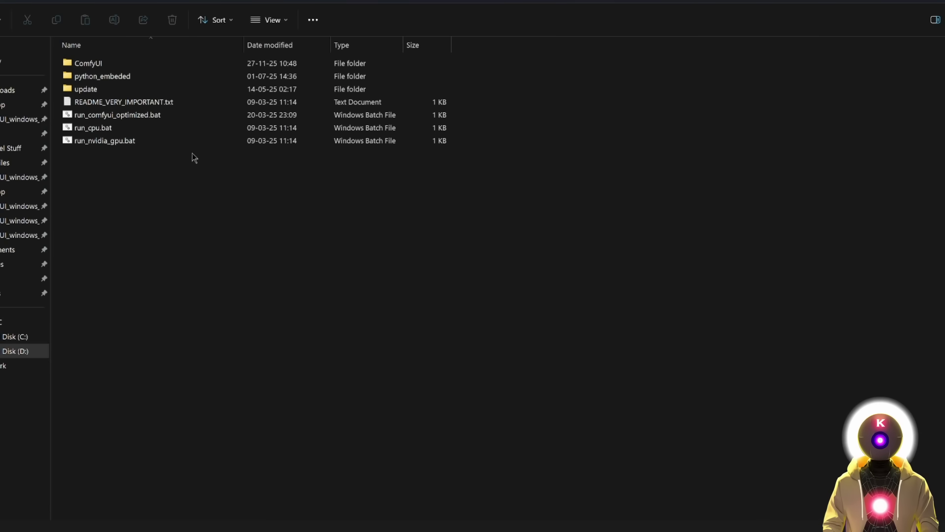
Run update_comfyui.bat from the update folder to update ComfyUI.
{"action": "double_click", "coordinate": [92, 90]}
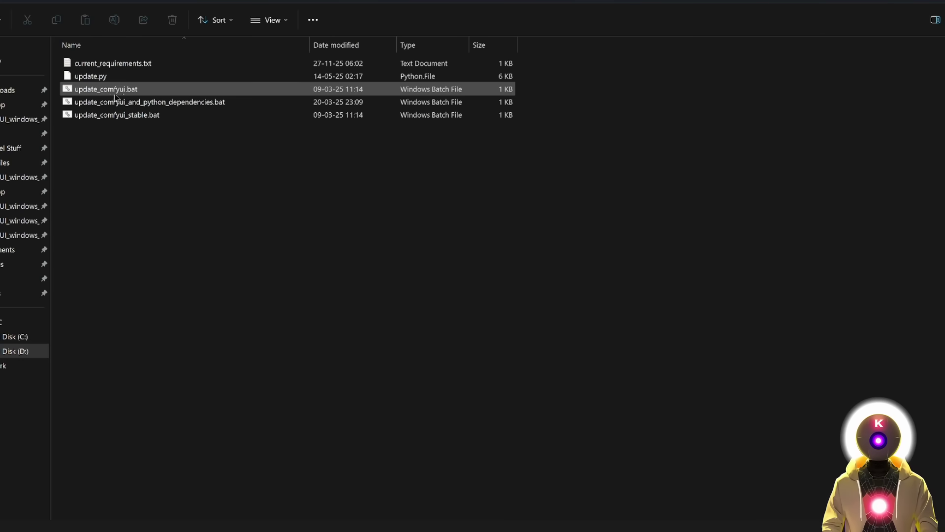
{"action": "double_click", "coordinate": [106, 94]}
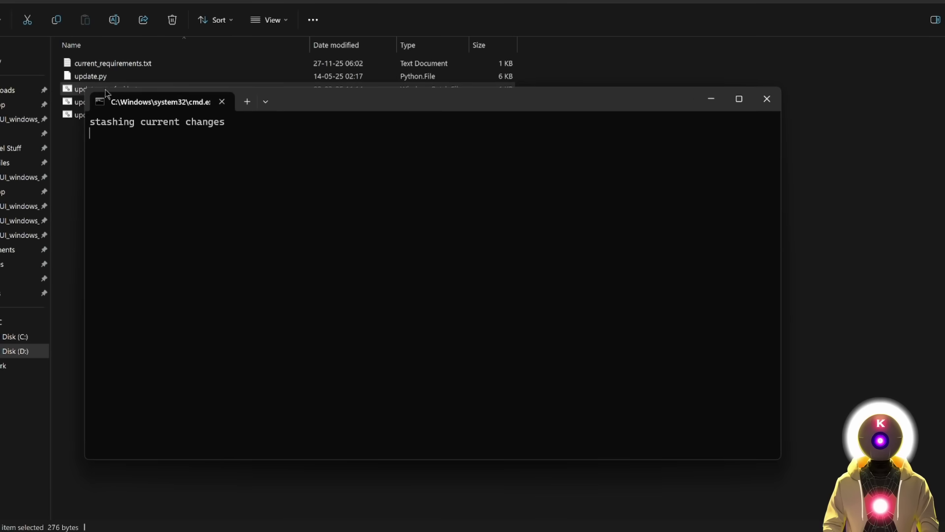
{"action": "key", "text": "Return"}
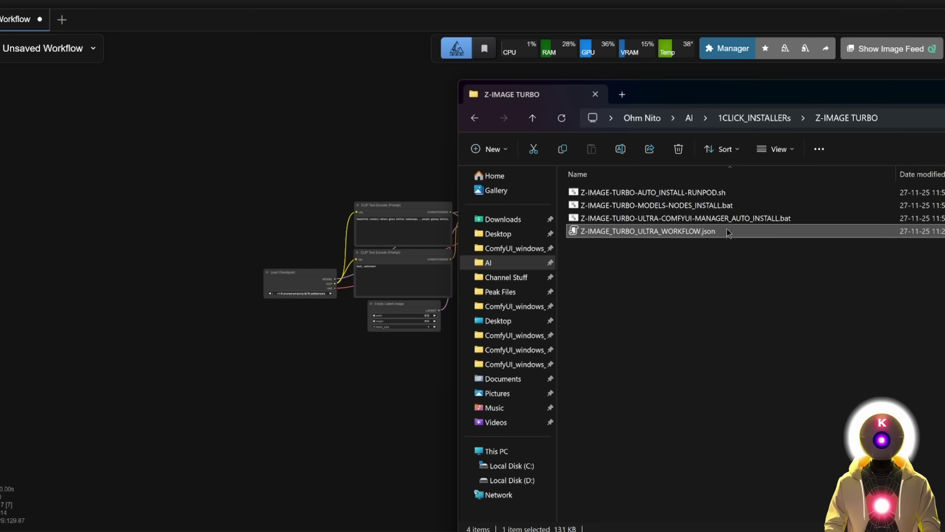
Drop Z-IMAGE_TURBO_ULTRA_WORKFLOW.json from Explorer onto the ComfyUI canvas.
{"action": "left_click_drag", "start_coordinate": [684, 232], "coordinate": [303, 165]}
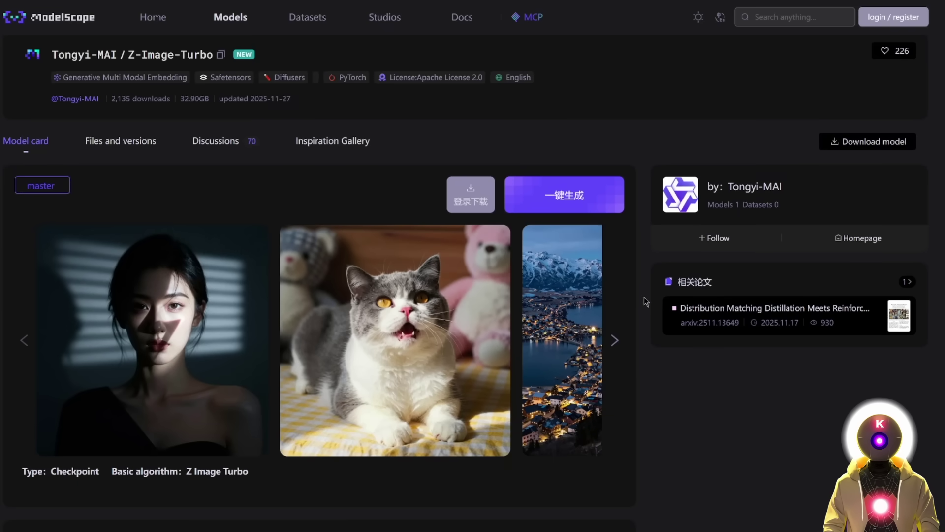
Advance the Z-Image-Turbo sample image carousel by two images.
{"action": "scroll", "coordinate": [643, 313], "scroll_direction": "down", "scroll_amount": 1}
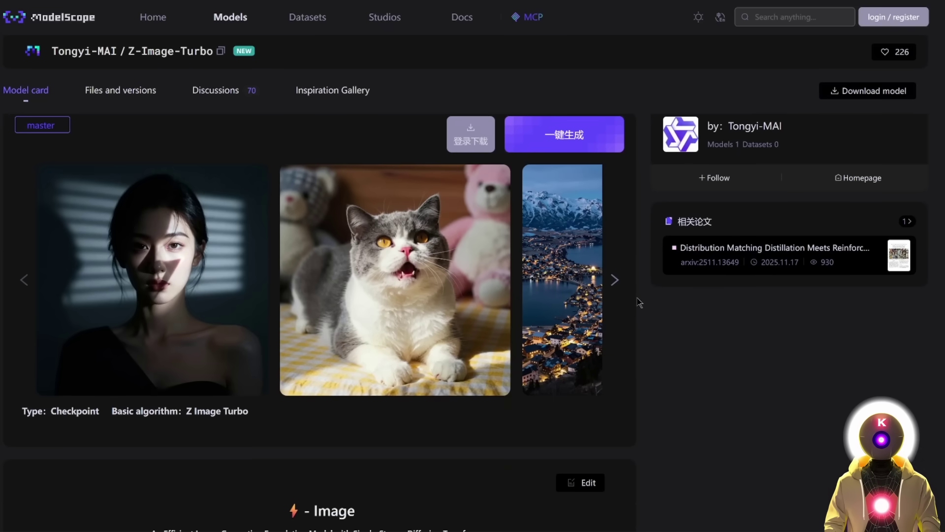
{"action": "left_click", "coordinate": [614, 280]}
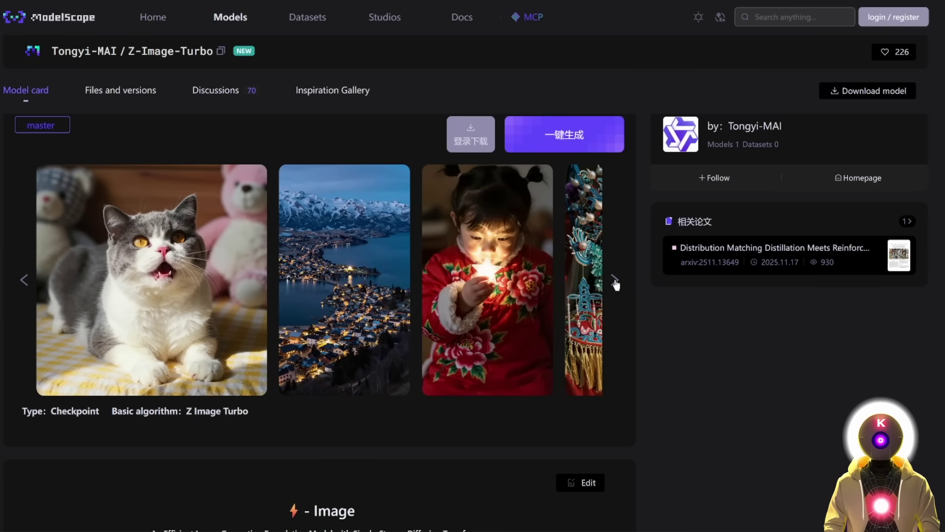
{"action": "left_click", "coordinate": [614, 281]}
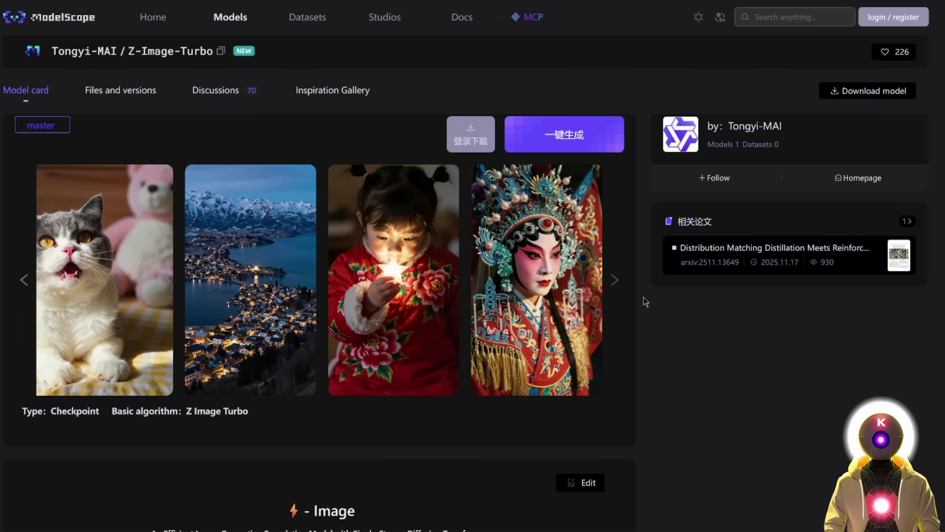
{"action": "scroll", "coordinate": [640, 345], "scroll_direction": "up", "scroll_amount": 1}
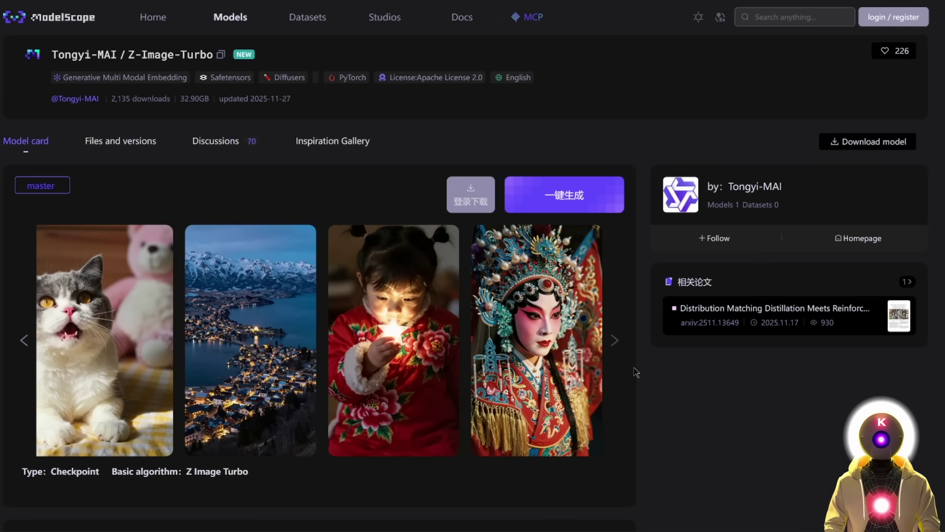
Highlight the Z-Image-Base and Z-Image-Edit rows in the Model Zoo table.
{"action": "scroll", "coordinate": [635, 372], "scroll_direction": "down", "scroll_amount": 10}
{"action": "left_click_drag", "start_coordinate": [43, 261], "coordinate": [190, 264]}
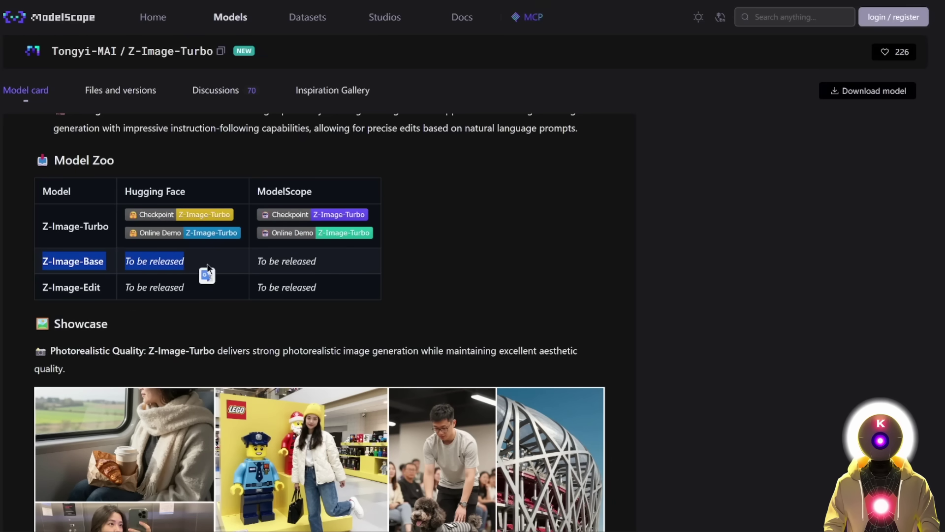
{"action": "left_click", "coordinate": [205, 275]}
{"action": "left_click_drag", "start_coordinate": [45, 289], "coordinate": [104, 290]}
{"action": "left_click", "coordinate": [159, 285]}
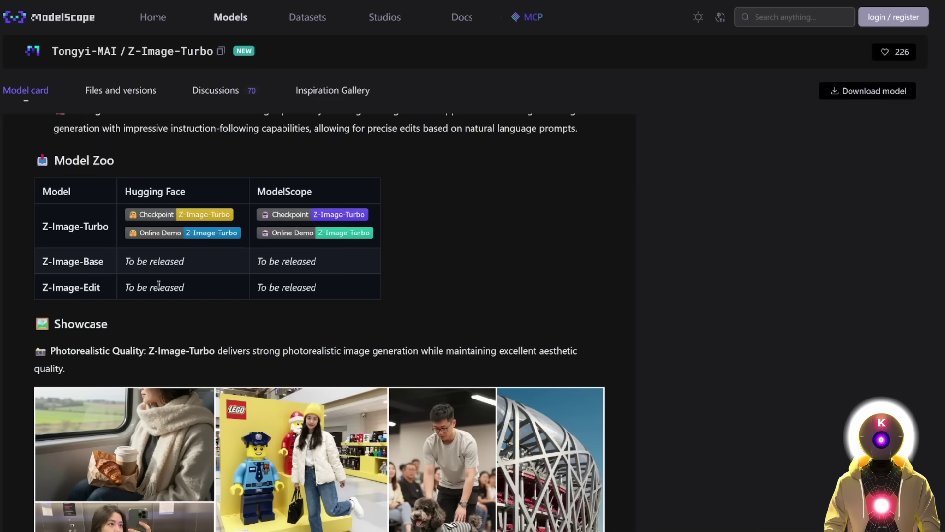
Scroll down the ModelScope page to the Showcase gallery.
{"action": "scroll", "coordinate": [395, 249], "scroll_direction": "down", "scroll_amount": 1}
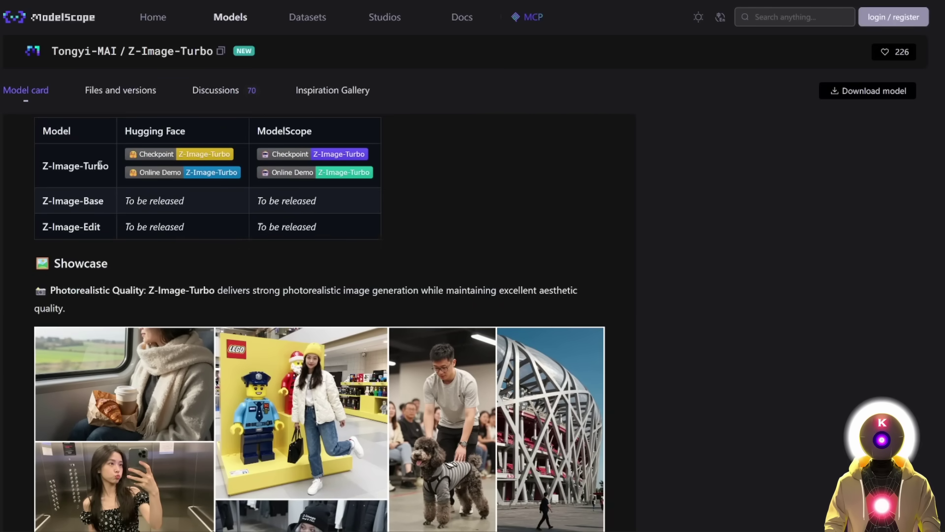
{"action": "scroll", "coordinate": [463, 219], "scroll_direction": "down", "scroll_amount": 2}
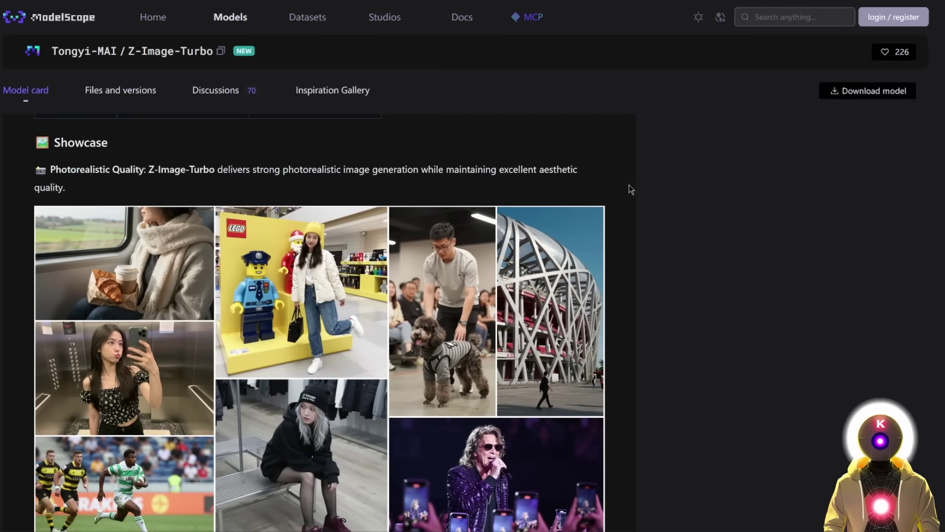
{"action": "scroll", "coordinate": [631, 193], "scroll_direction": "down", "scroll_amount": 1}
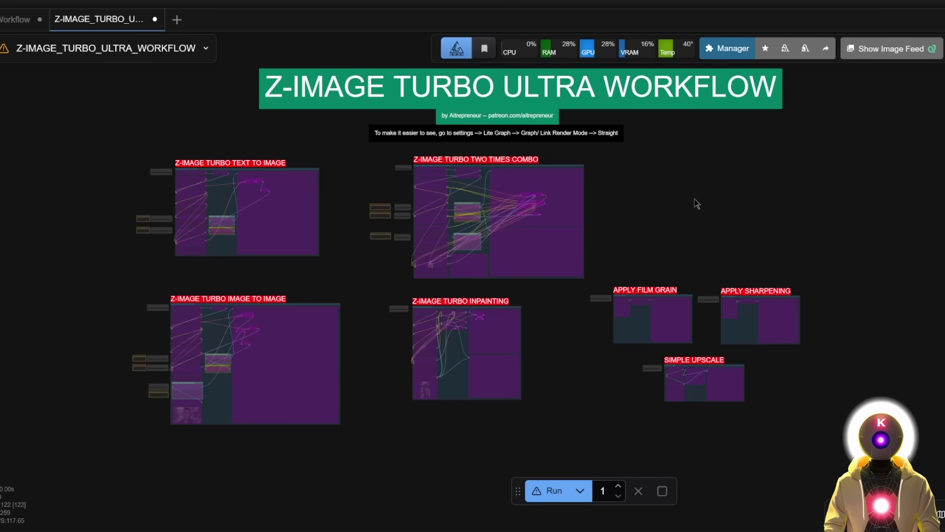
Zoom into the Z-IMAGE TURBO TEXT TO IMAGE group and select its Positive Prompt node.
{"action": "left_click_drag", "start_coordinate": [329, 179], "coordinate": [572, 201]}
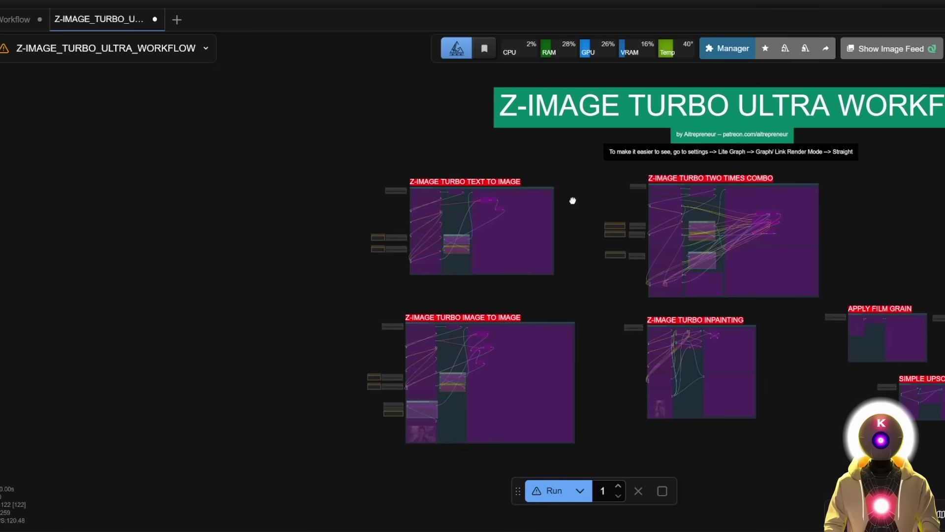
{"action": "scroll", "coordinate": [571, 200], "scroll_direction": "up", "scroll_amount": 12}
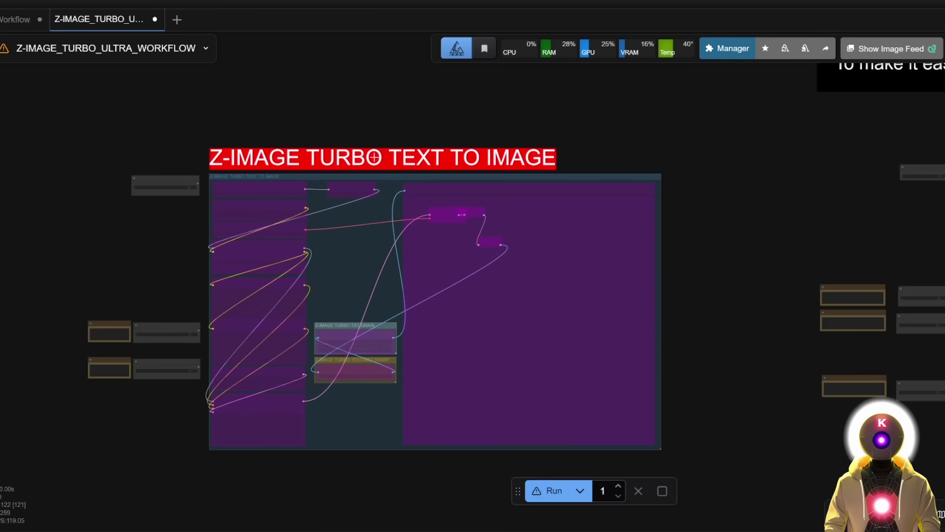
{"action": "left_click", "coordinate": [189, 188]}
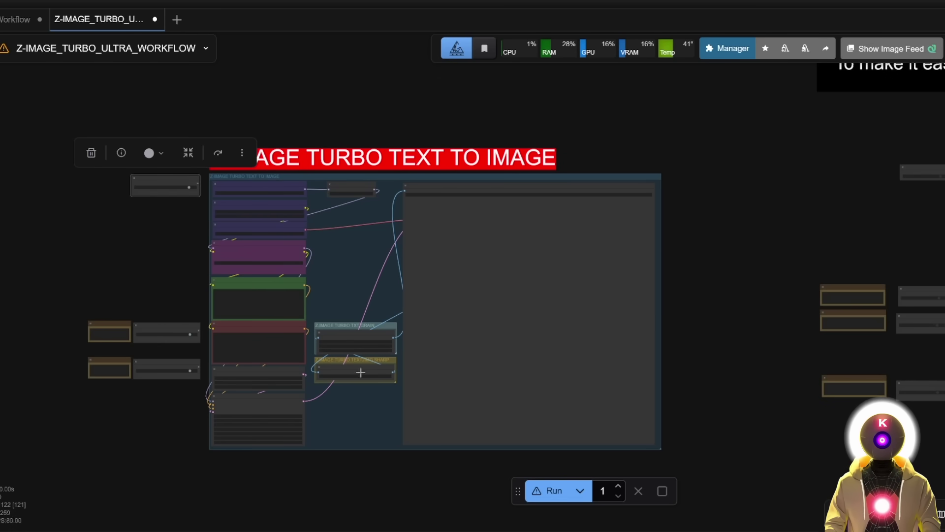
{"action": "scroll", "coordinate": [255, 201], "scroll_direction": "up", "scroll_amount": 5}
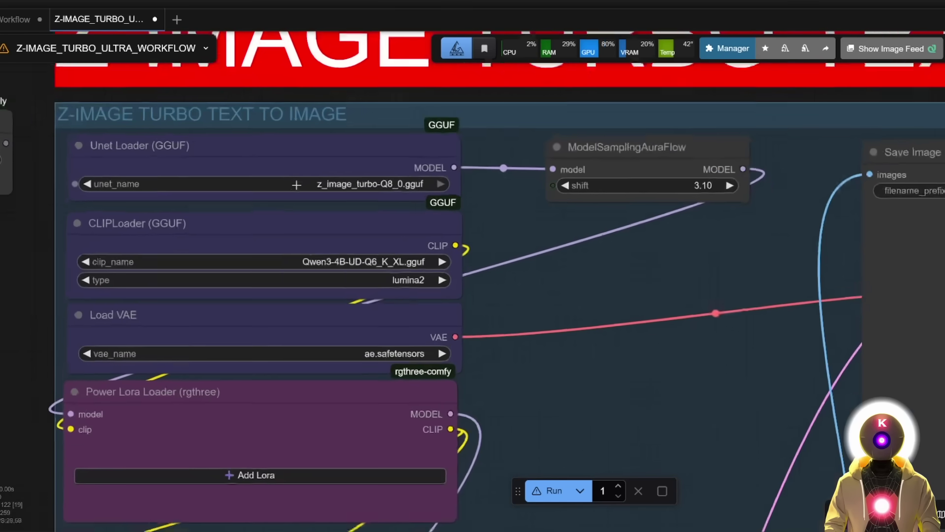
{"action": "scroll", "coordinate": [303, 185], "scroll_direction": "up", "scroll_amount": 2}
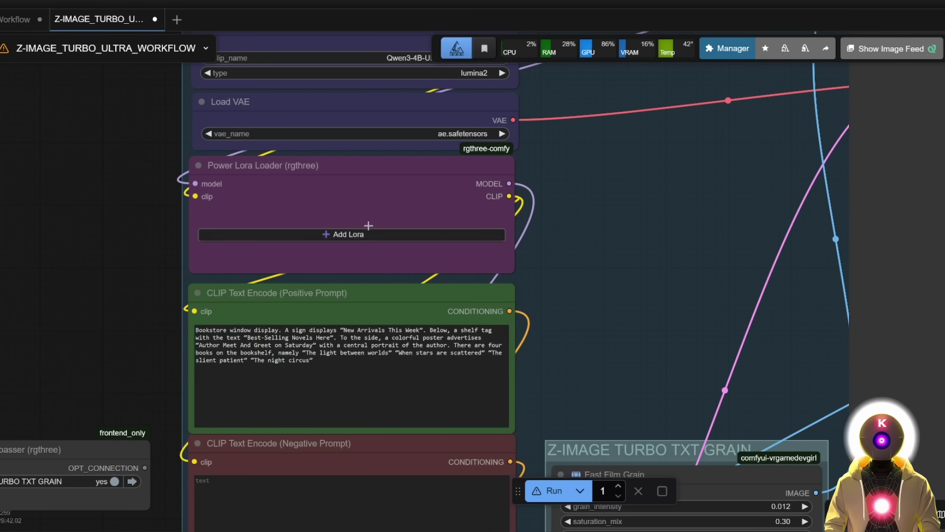
Replace the bookstore-window prompt with the pasted cyberpunk warrior selfie prompt.
{"action": "left_click", "coordinate": [268, 348]}
{"action": "key", "text": "ctrl+a"}
{"action": "key", "text": "Delete"}
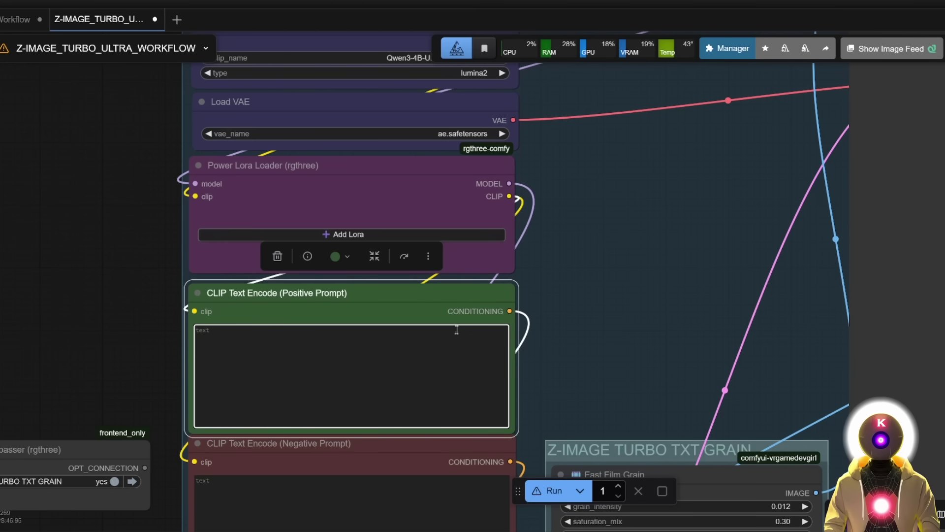
{"action": "type", "text": "arm-length selfie of a stylish young warrior woman in a cyberpunk distopian town street in the 3000s, golden hour, natural candid smile, eyes in sharp focus, realistic skin texture and pores, 28mm smartphone wide-angle perspective, shallow depth of field, soft rim light, subtle lens flare, backlit hair, catchlights in eyes, background tavern signs and farms,cobblestone street bokeh, true-to-life colors, unfiltered RAW look, ultra-detailed, photorealistic"}
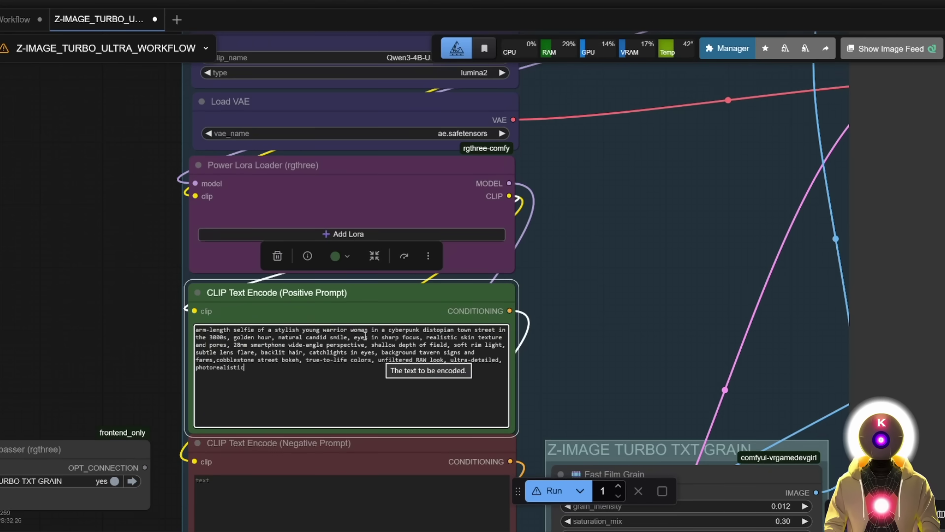
Toggle the Fast Film Grain node off and back on, leaving grain enabled.
{"action": "scroll", "coordinate": [499, 155], "scroll_direction": "down", "scroll_amount": 5}
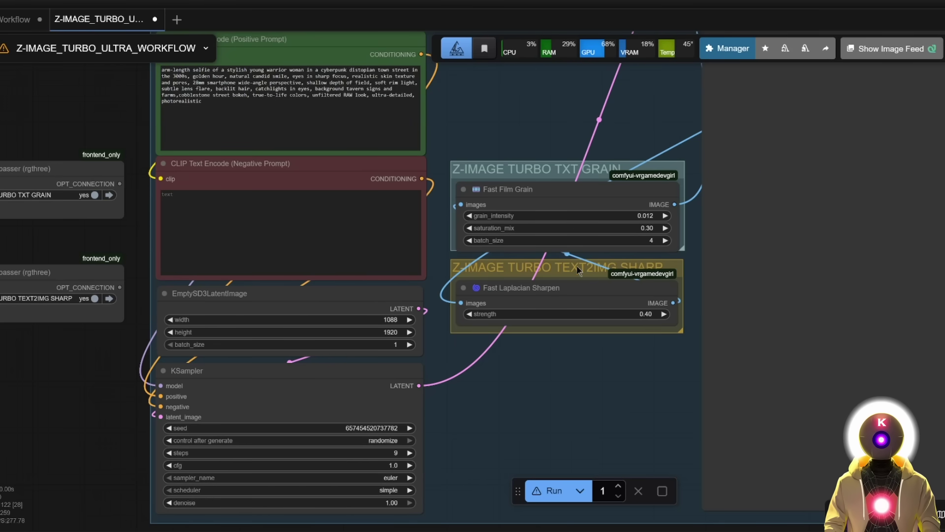
{"action": "left_click", "coordinate": [94, 194]}
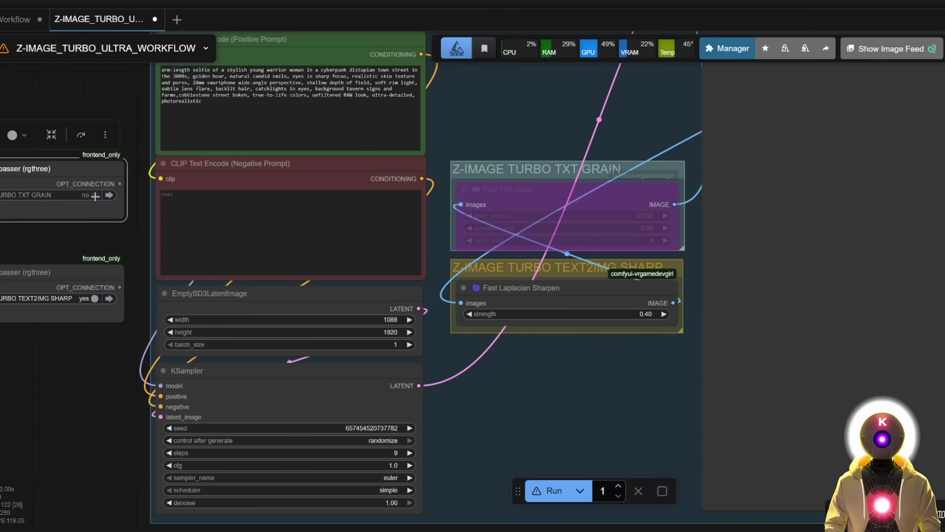
{"action": "left_click", "coordinate": [94, 194]}
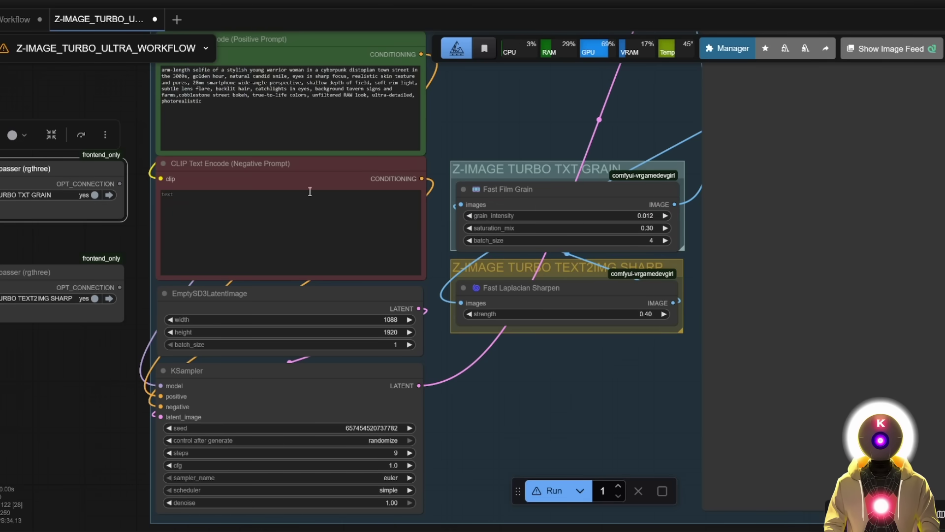
{"action": "scroll", "coordinate": [344, 207], "scroll_direction": "down", "scroll_amount": 3}
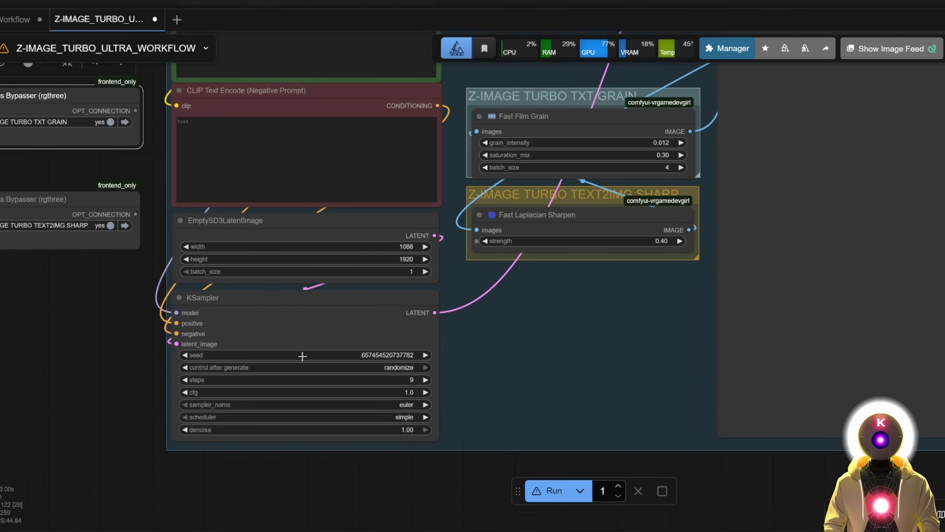
{"action": "scroll", "coordinate": [302, 356], "scroll_direction": "down", "scroll_amount": 6}
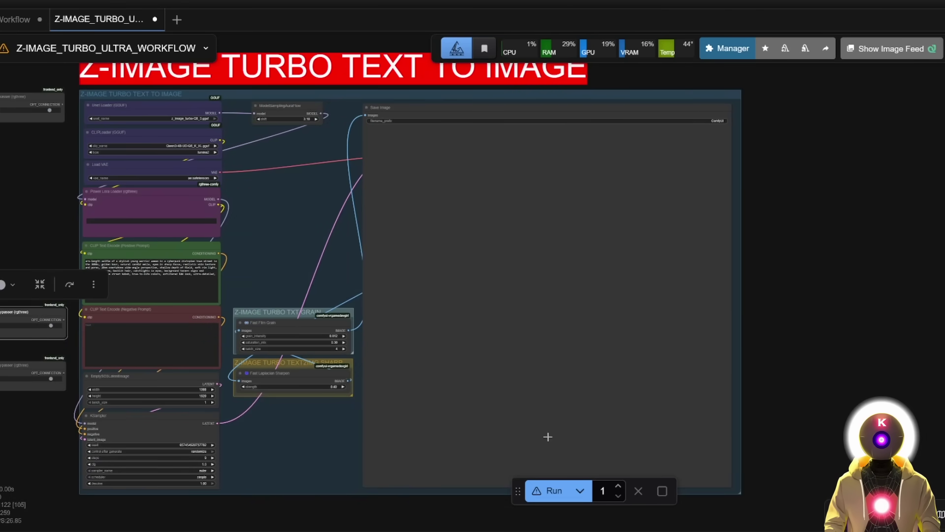
Render the cyberpunk warrior selfie and look over the generated portrait.
{"action": "left_click", "coordinate": [550, 490]}
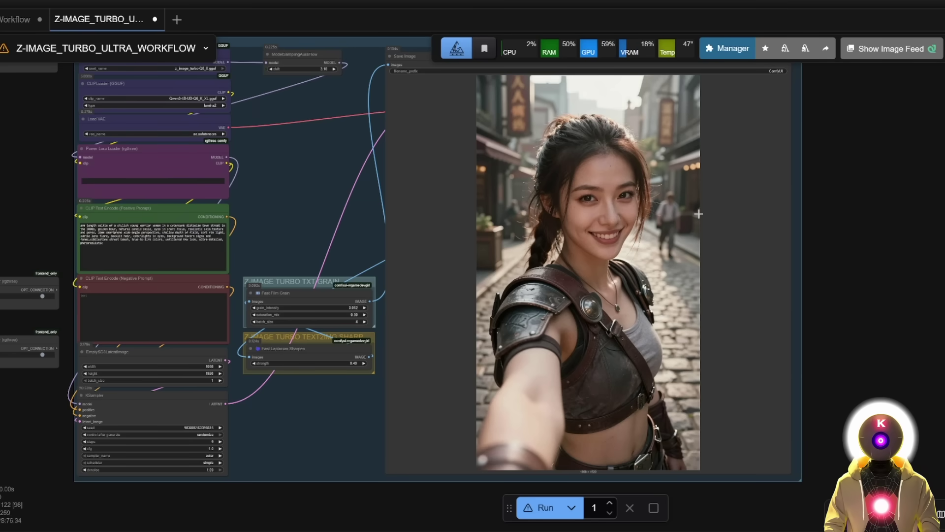
{"action": "scroll", "coordinate": [699, 213], "scroll_direction": "up", "scroll_amount": 2}
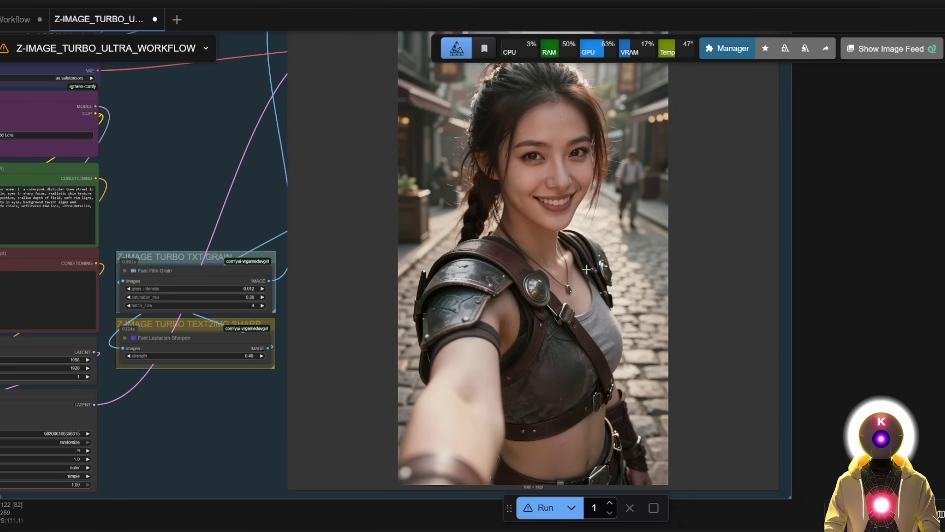
{"action": "left_click_drag", "start_coordinate": [583, 244], "coordinate": [610, 286]}
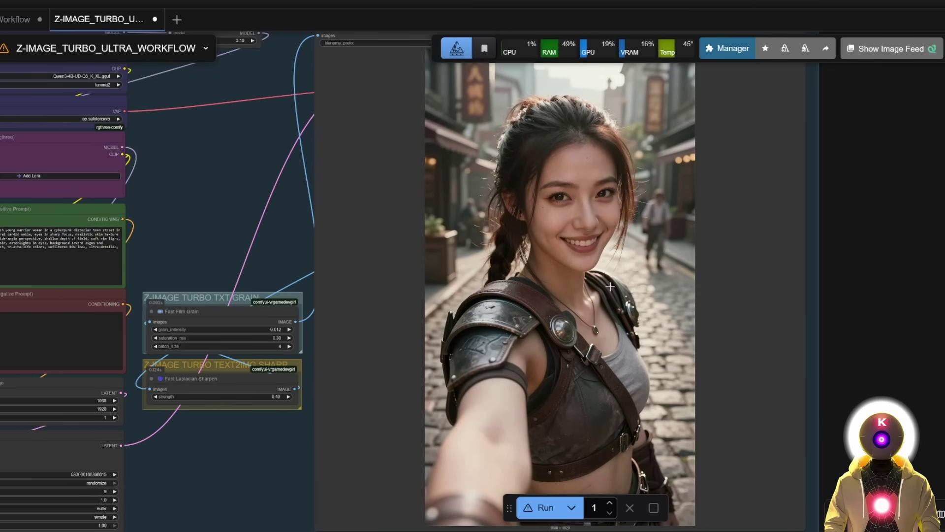
{"action": "scroll", "coordinate": [610, 286], "scroll_direction": "down", "scroll_amount": 1}
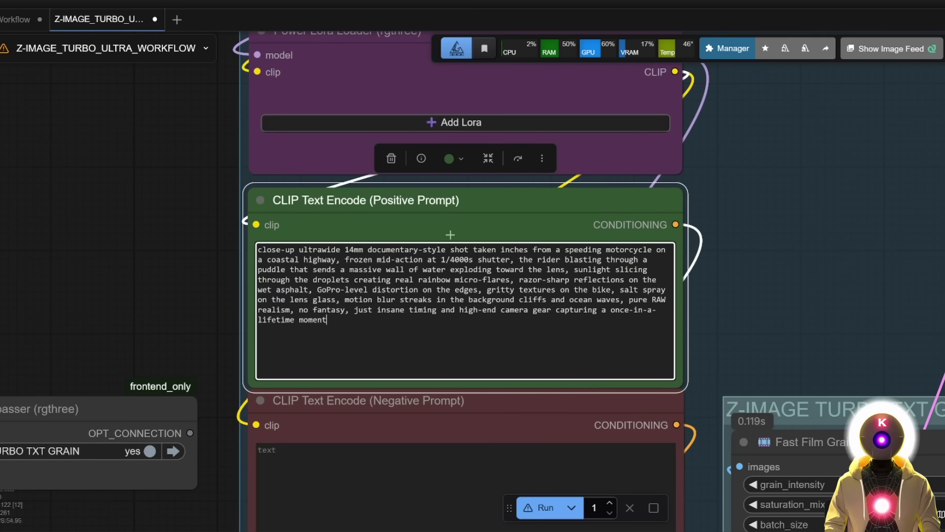
Generate the 1920×1088 motorcycle puddle-splash image and view the result.
{"action": "scroll", "coordinate": [610, 241], "scroll_direction": "down", "scroll_amount": 5}
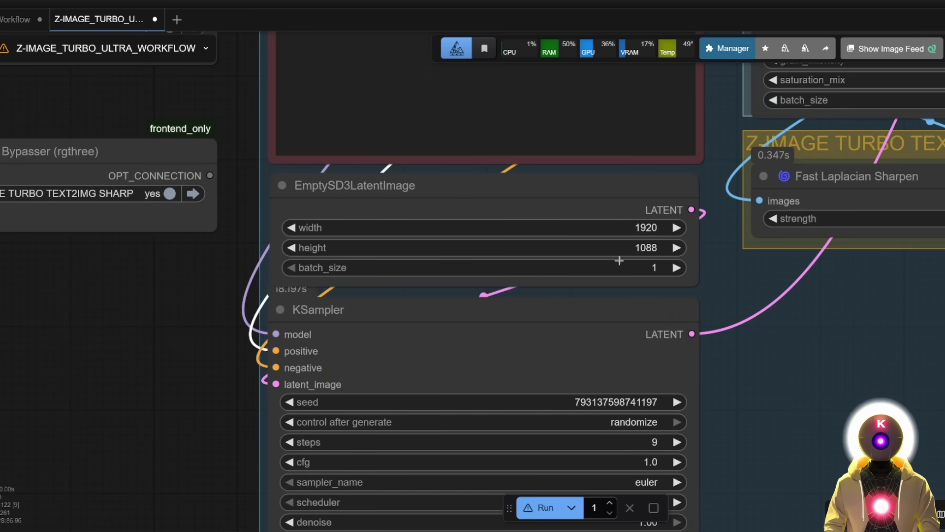
{"action": "left_click", "coordinate": [536, 511]}
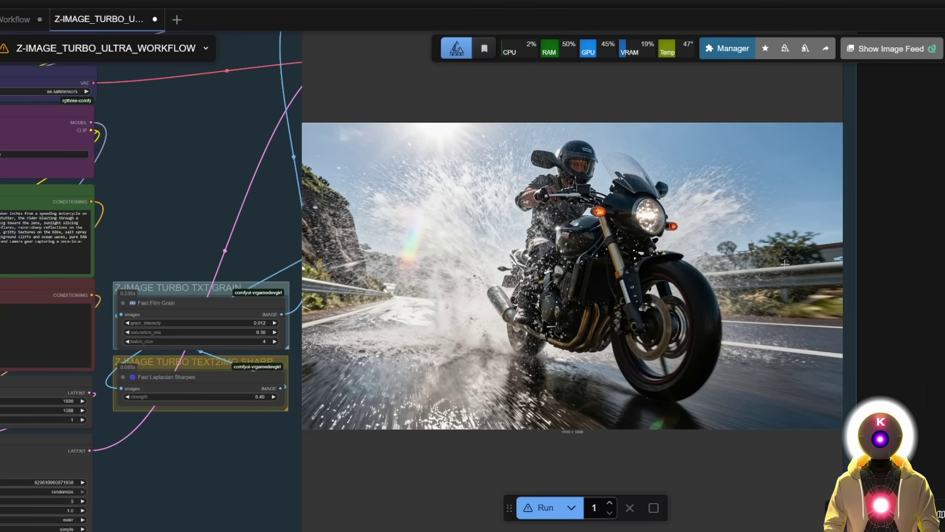
{"action": "scroll", "coordinate": [398, 220], "scroll_direction": "down", "scroll_amount": 1}
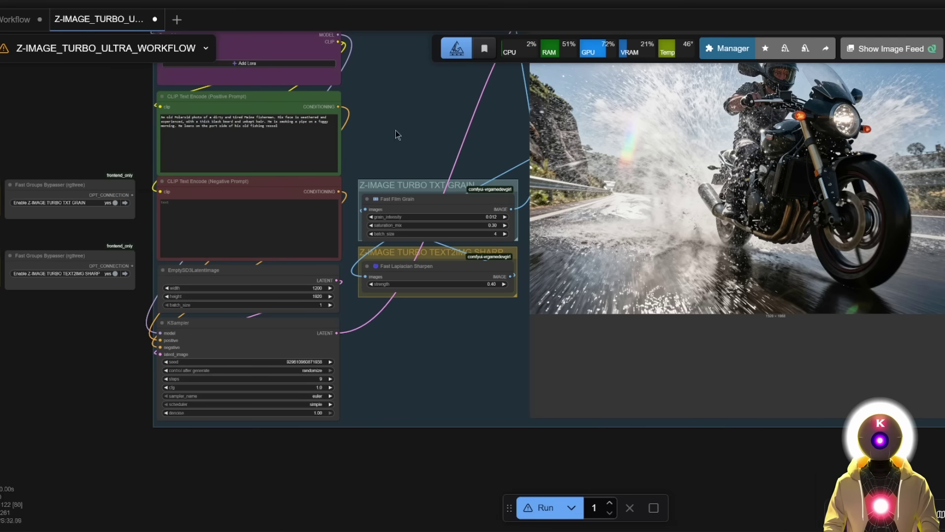
{"action": "scroll", "coordinate": [546, 461], "scroll_direction": "up", "scroll_amount": 5}
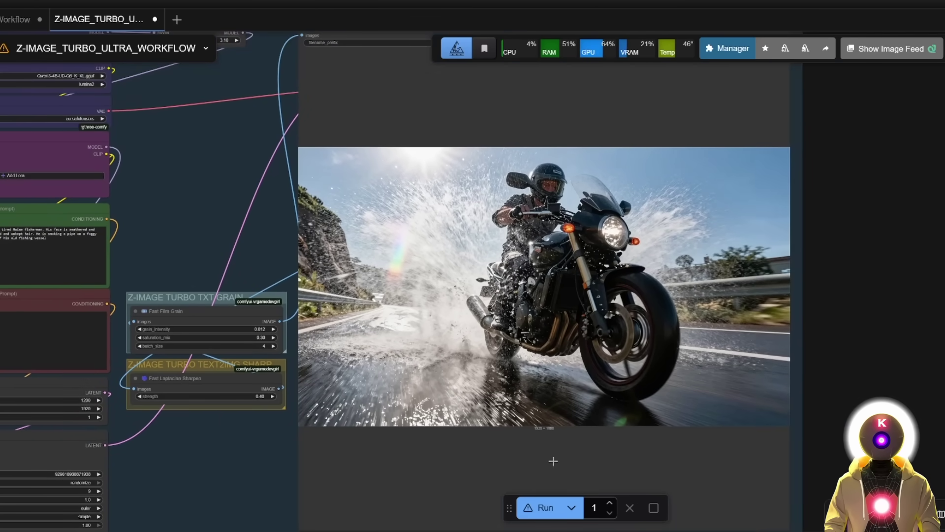
Generate the weathered fisherman portrait and pan across the rendered image.
{"action": "left_click", "coordinate": [542, 507]}
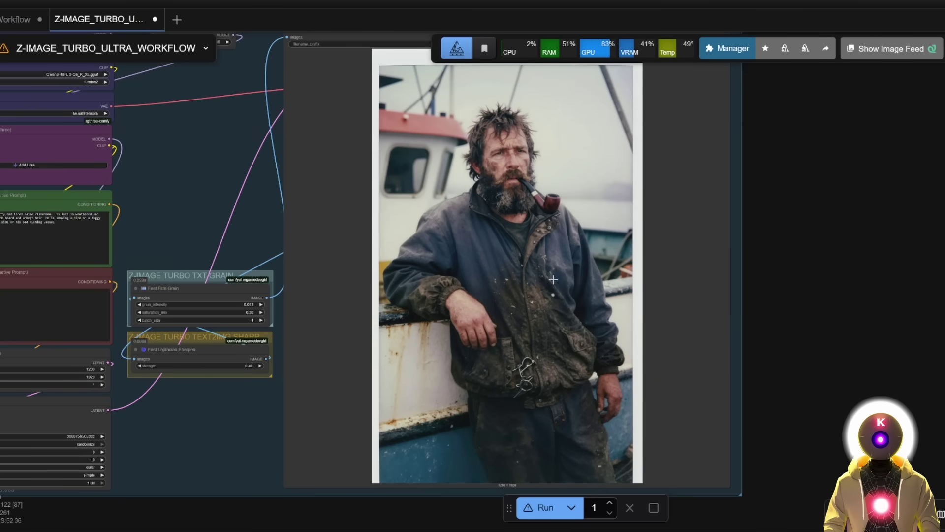
{"action": "scroll", "coordinate": [551, 278], "scroll_direction": "up", "scroll_amount": 5}
{"action": "left_click_drag", "start_coordinate": [510, 266], "coordinate": [508, 384]}
{"action": "scroll", "coordinate": [537, 182], "scroll_direction": "down", "scroll_amount": 3}
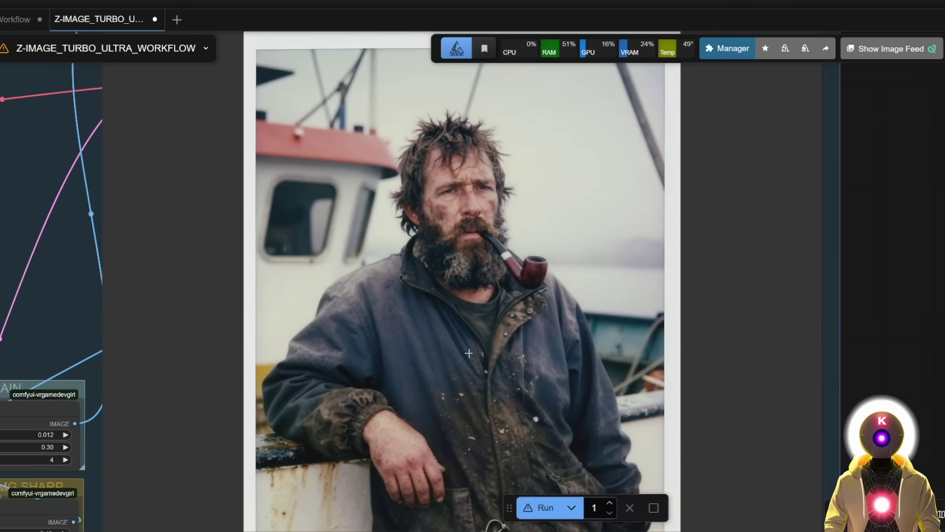
{"action": "left_click_drag", "start_coordinate": [478, 438], "coordinate": [568, 298]}
{"action": "scroll", "coordinate": [517, 246], "scroll_direction": "down", "scroll_amount": 3}
{"action": "left_click_drag", "start_coordinate": [606, 235], "coordinate": [624, 265]}
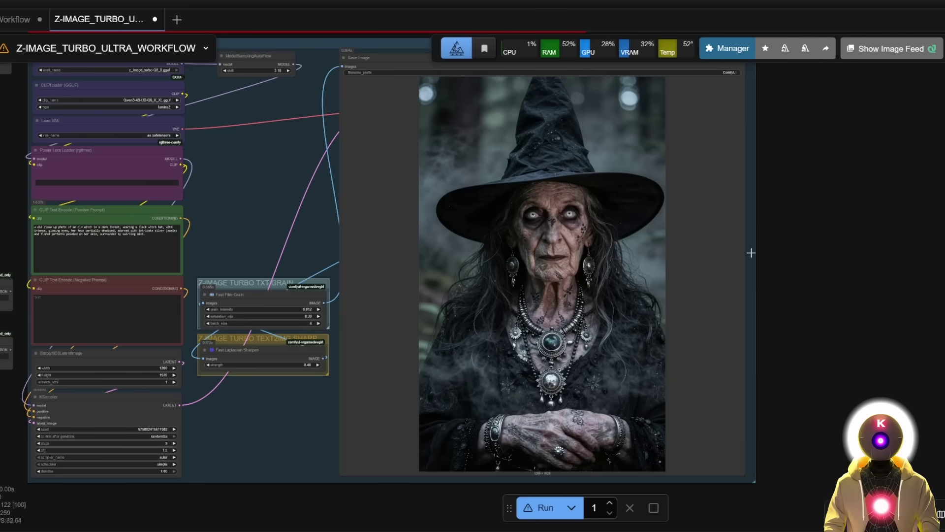
Zoom and scroll around the canvas to inspect the rendered portraits.
{"action": "scroll", "coordinate": [585, 246], "scroll_direction": "up", "scroll_amount": 6}
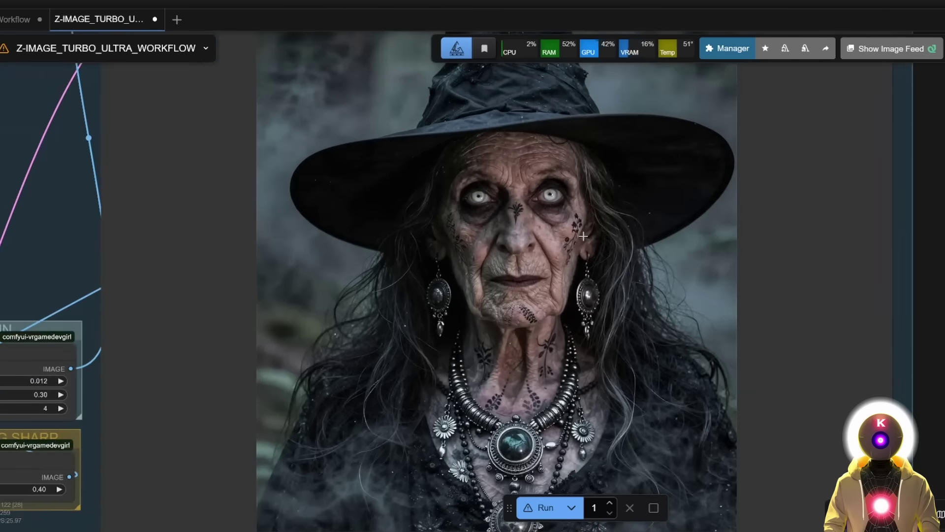
{"action": "scroll", "coordinate": [580, 241], "scroll_direction": "up", "scroll_amount": 5}
{"action": "scroll", "coordinate": [580, 242], "scroll_direction": "down", "scroll_amount": 5}
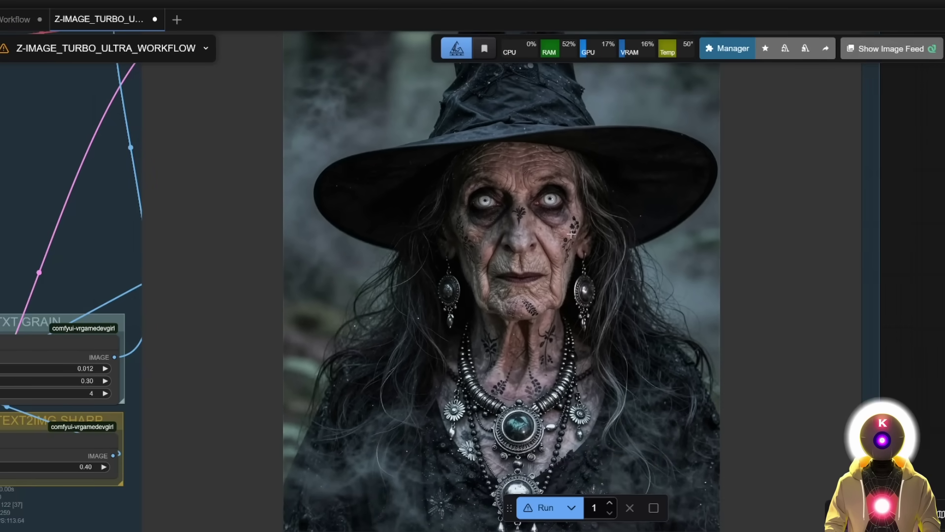
{"action": "scroll", "coordinate": [584, 283], "scroll_direction": "up", "scroll_amount": 2}
{"action": "scroll", "coordinate": [589, 297], "scroll_direction": "down", "scroll_amount": 1}
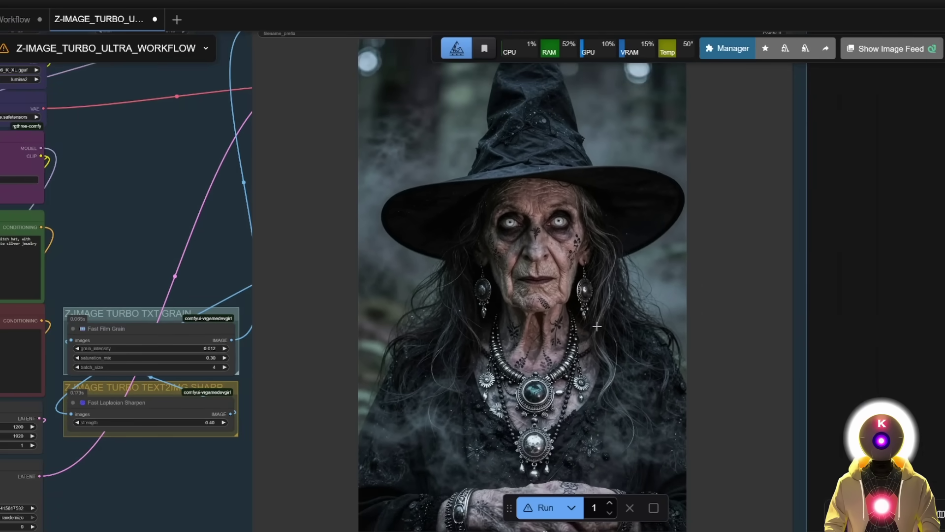
{"action": "scroll", "coordinate": [595, 325], "scroll_direction": "down", "scroll_amount": 1}
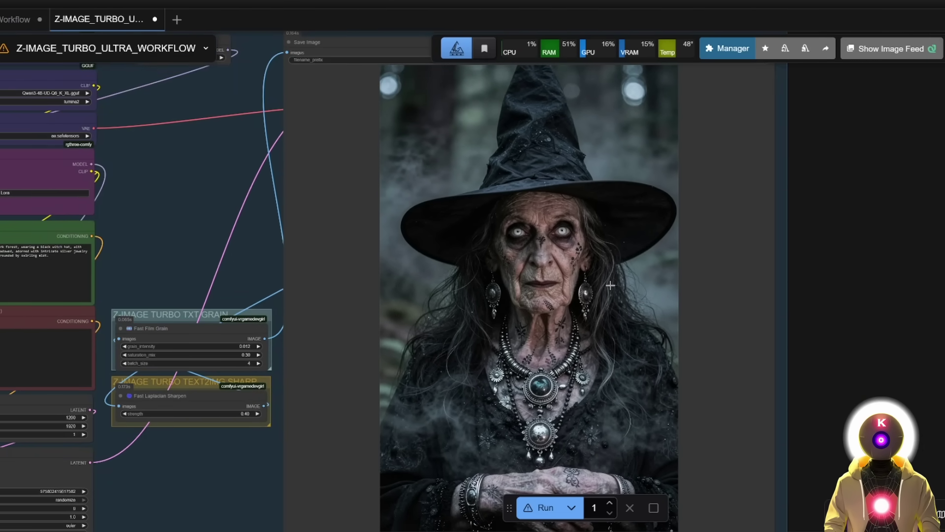
{"action": "scroll", "coordinate": [611, 285], "scroll_direction": "down", "scroll_amount": 2}
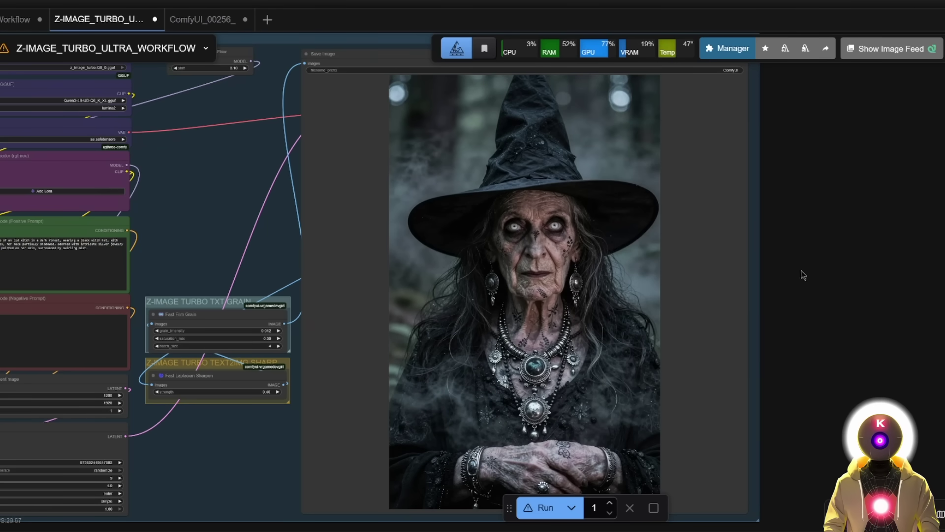
{"action": "scroll", "coordinate": [356, 226], "scroll_direction": "left", "scroll_amount": 5}
{"action": "scroll", "coordinate": [339, 242], "scroll_direction": "right", "scroll_amount": 2}
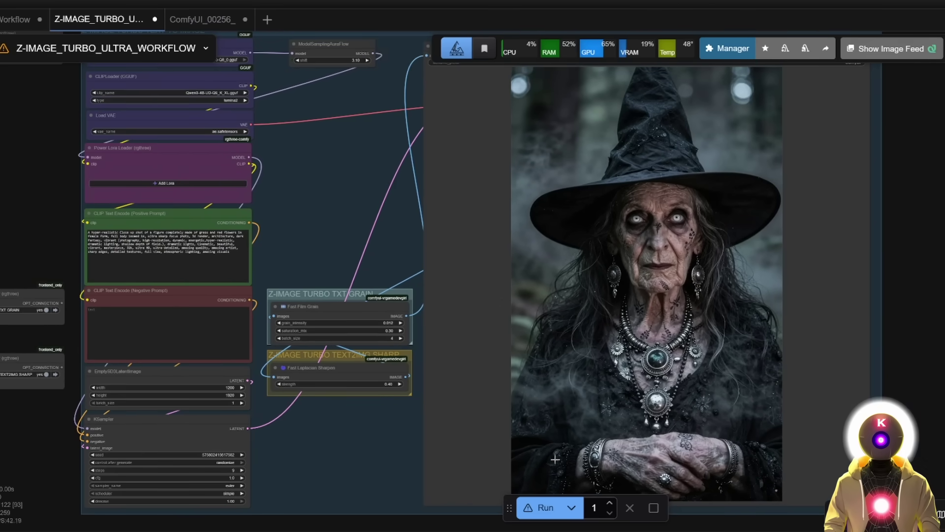
Zoom in on the grass-and-red-flowers figure preview.
{"action": "scroll", "coordinate": [709, 290], "scroll_direction": "right", "scroll_amount": 6}
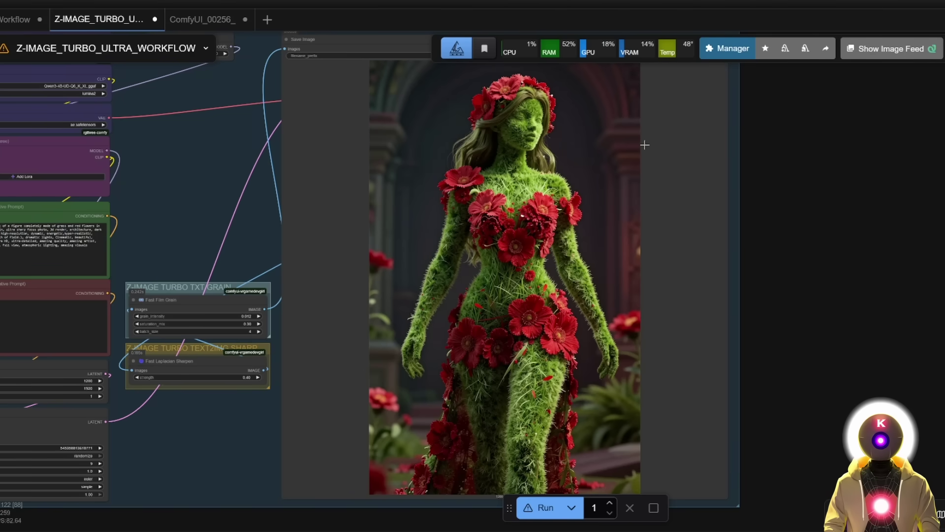
{"action": "scroll", "coordinate": [537, 437], "scroll_direction": "up", "scroll_amount": 10}
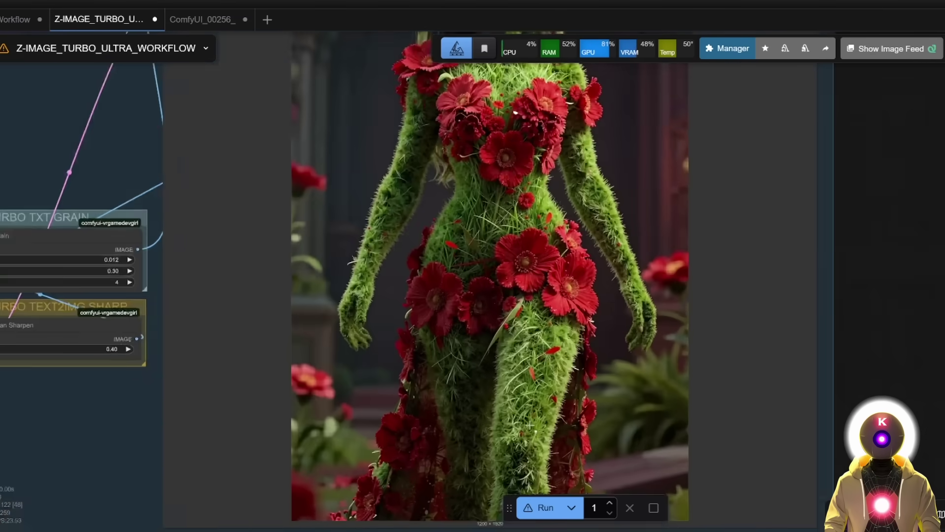
{"action": "scroll", "coordinate": [557, 420], "scroll_direction": "down", "scroll_amount": 10}
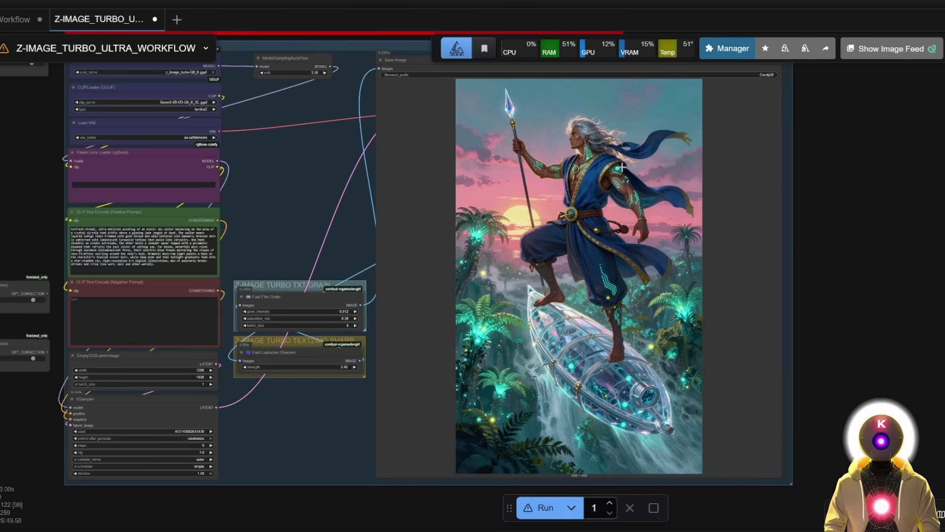
Zoom into and pan across the silver-haired warrior glass-boat render.
{"action": "scroll", "coordinate": [623, 167], "scroll_direction": "up", "scroll_amount": 5}
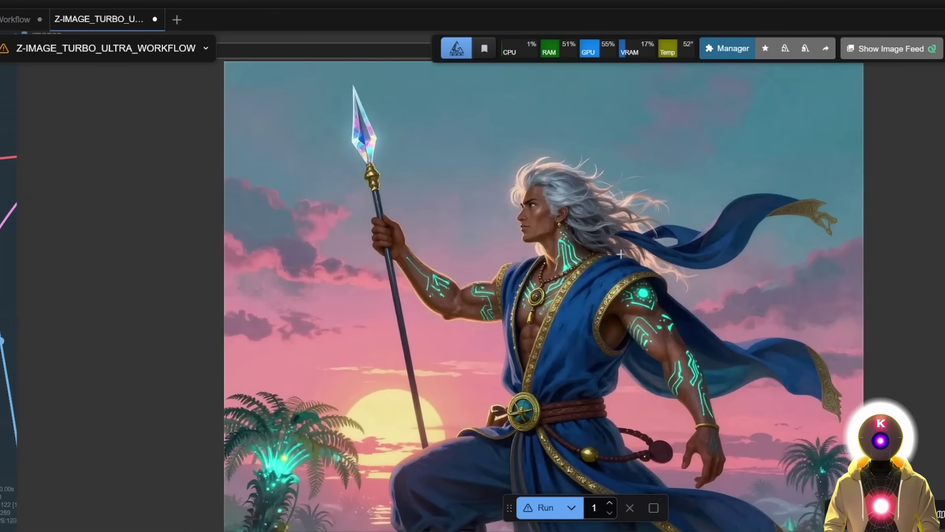
{"action": "scroll", "coordinate": [623, 253], "scroll_direction": "down", "scroll_amount": 3}
{"action": "scroll", "coordinate": [562, 207], "scroll_direction": "down", "scroll_amount": 3}
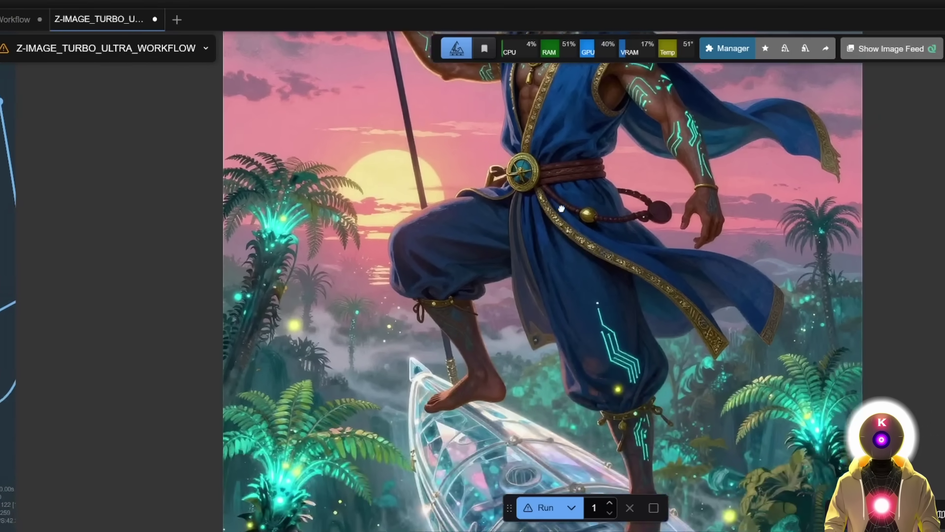
{"action": "scroll", "coordinate": [562, 207], "scroll_direction": "down", "scroll_amount": 5}
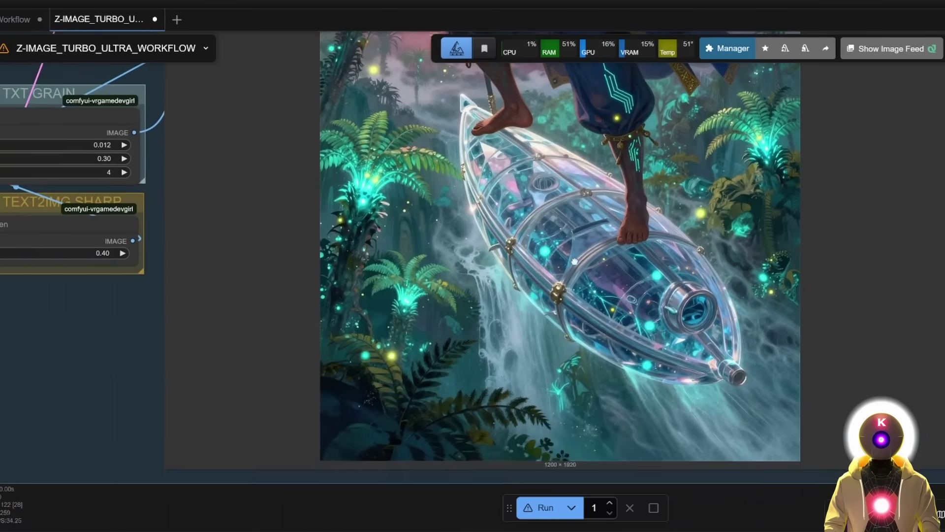
{"action": "scroll", "coordinate": [574, 265], "scroll_direction": "down", "scroll_amount": 2}
{"action": "scroll", "coordinate": [557, 251], "scroll_direction": "down", "scroll_amount": 3}
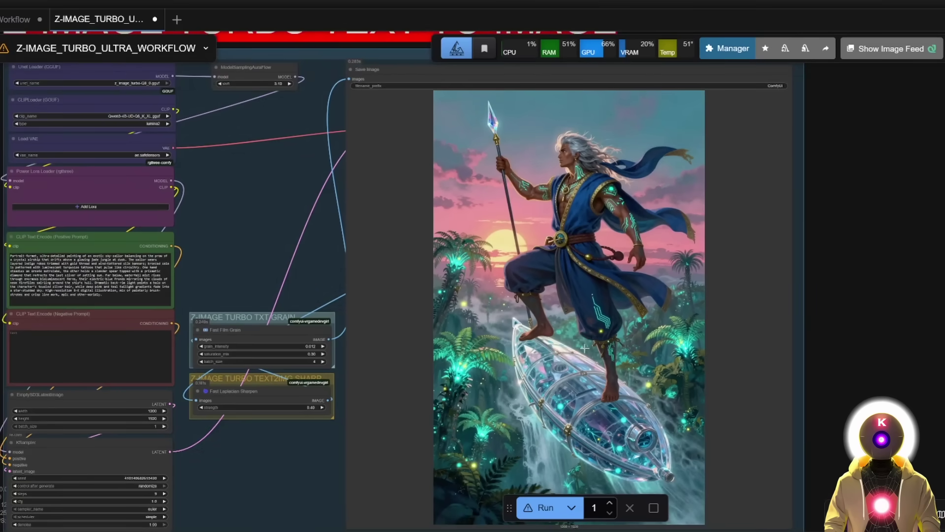
{"action": "left_click_drag", "start_coordinate": [585, 348], "coordinate": [595, 332]}
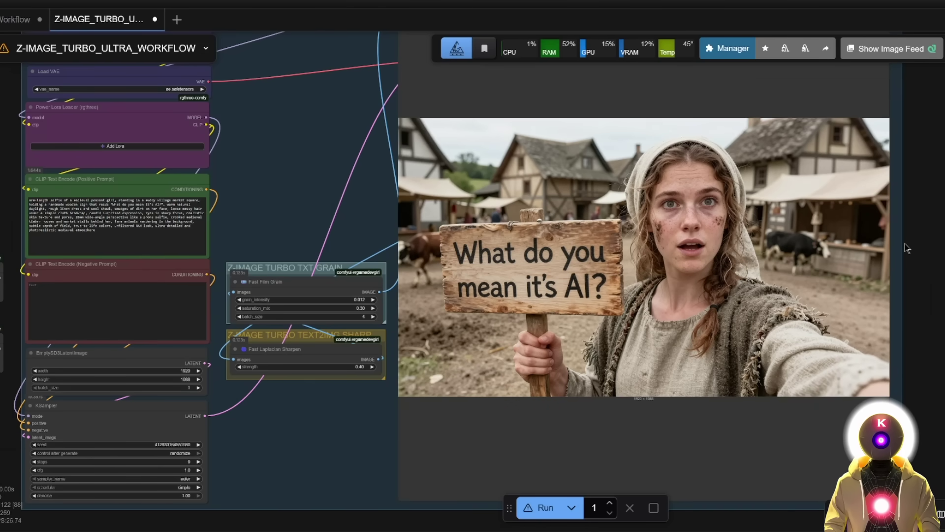
Find the Z-IMAGE TURBO TWO TIMES COMBO group and switch its Fast Groups Bypasser toggle on.
{"action": "scroll", "coordinate": [684, 305], "scroll_direction": "down", "scroll_amount": 6}
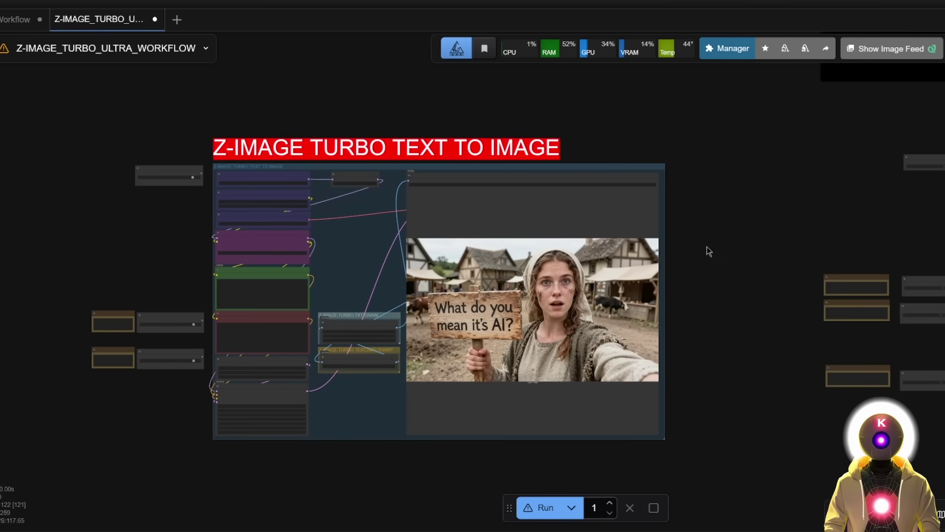
{"action": "scroll", "coordinate": [708, 246], "scroll_direction": "down", "scroll_amount": 1}
{"action": "left_click_drag", "start_coordinate": [762, 253], "coordinate": [689, 258]}
{"action": "scroll", "coordinate": [691, 256], "scroll_direction": "down", "scroll_amount": 1}
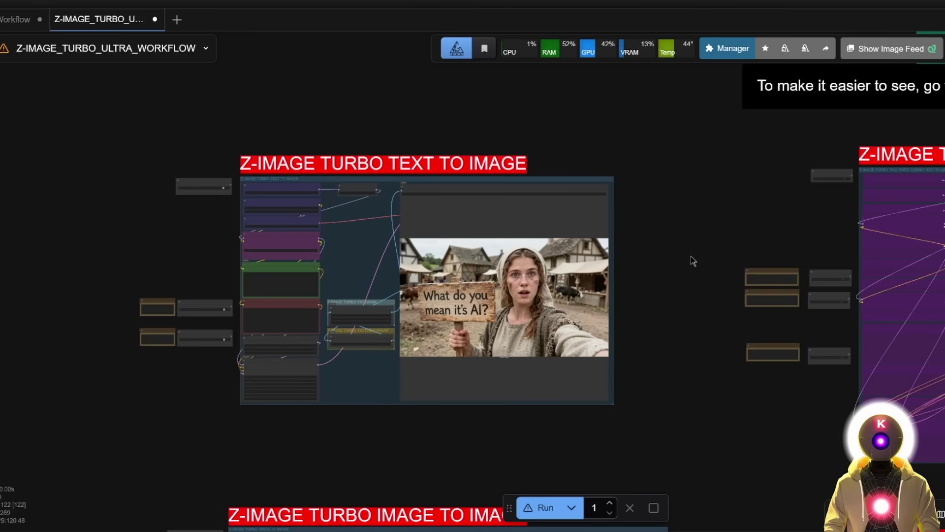
{"action": "scroll", "coordinate": [692, 259], "scroll_direction": "down", "scroll_amount": 4}
{"action": "left_click_drag", "start_coordinate": [709, 325], "coordinate": [501, 237]}
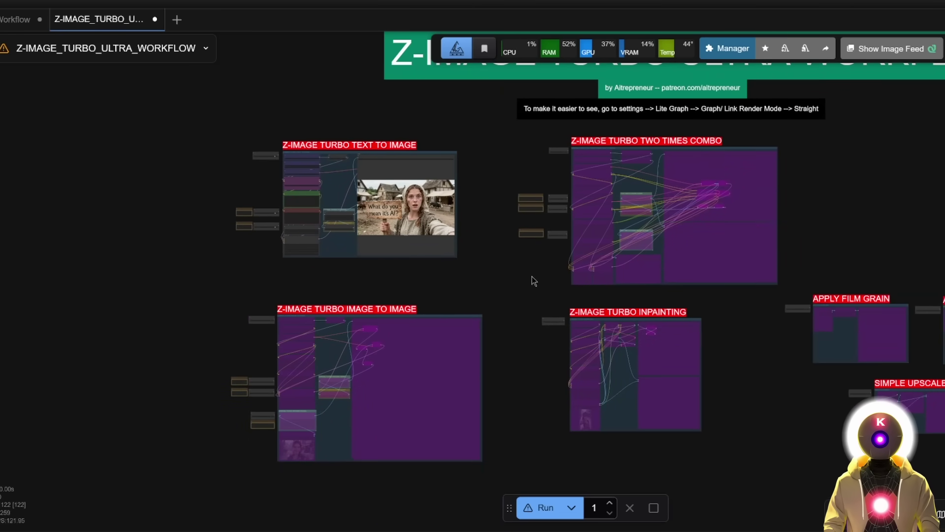
{"action": "scroll", "coordinate": [379, 228], "scroll_direction": "up", "scroll_amount": 5}
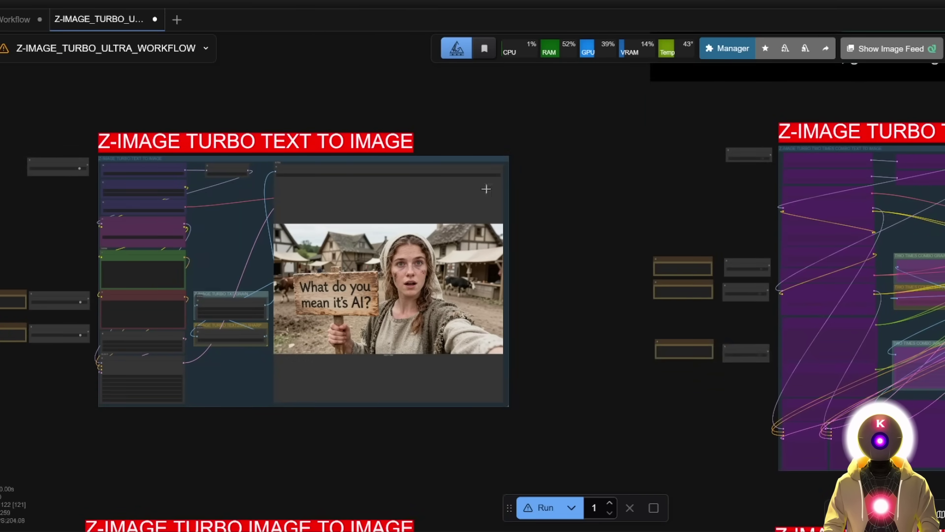
{"action": "left_click_drag", "start_coordinate": [477, 194], "coordinate": [255, 196]}
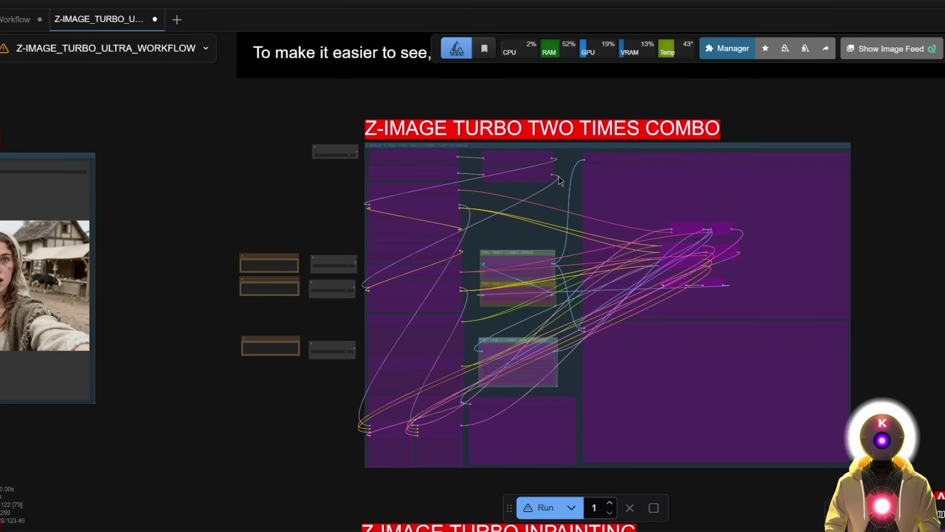
{"action": "left_click", "coordinate": [349, 154]}
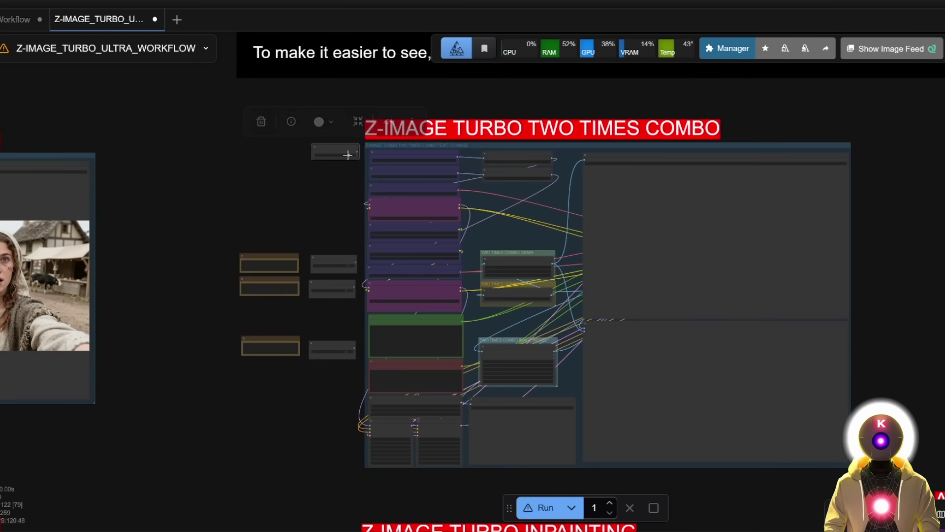
{"action": "left_click", "coordinate": [503, 202]}
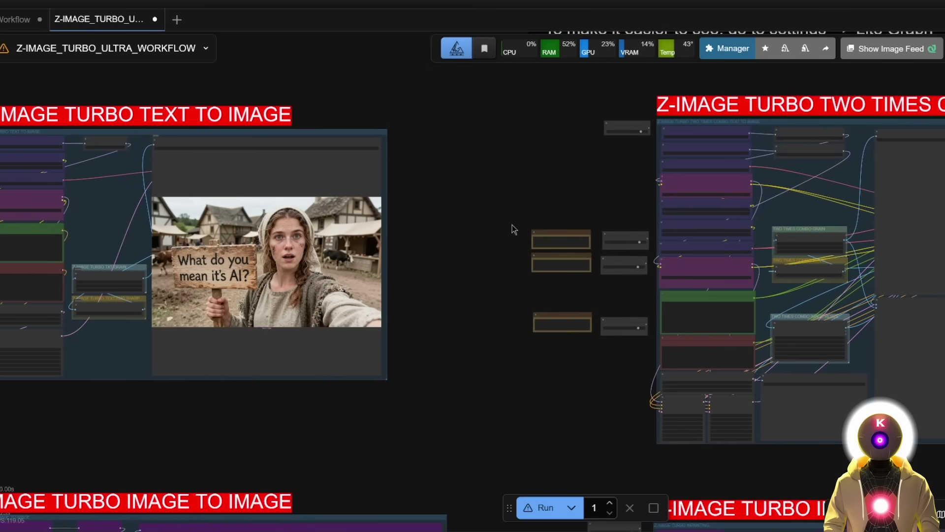
Copy the peasant-girl positive prompt into the Two Times Combo group's prompt box.
{"action": "left_click_drag", "start_coordinate": [452, 244], "coordinate": [673, 227]}
{"action": "scroll", "coordinate": [282, 260], "scroll_direction": "up", "scroll_amount": 5}
{"action": "triple_click", "coordinate": [244, 219]}
{"action": "key", "text": "2"}
{"action": "key", "text": "1"}
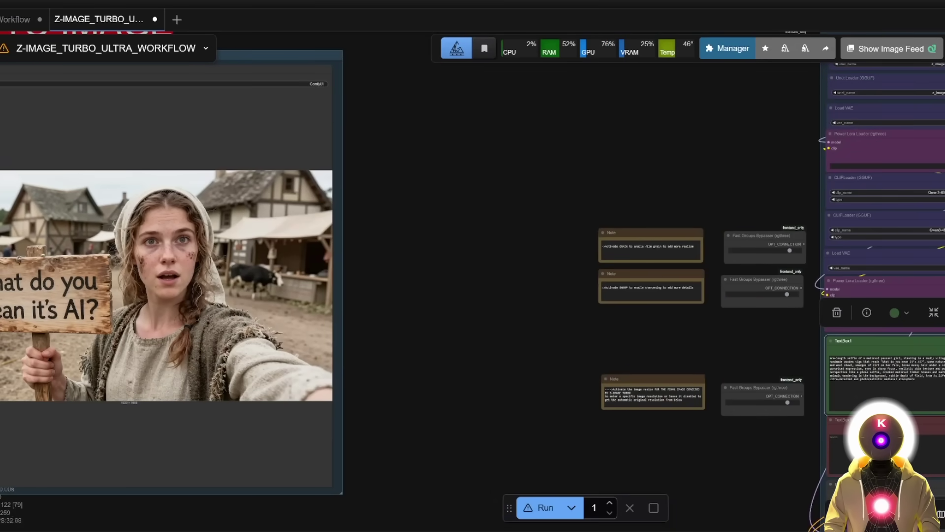
Set the TWO TIMES COMBO IMAGE RESIZE group's Fast Groups Bypasser to 'no'.
{"action": "key", "text": "3"}
{"action": "key", "text": "1"}
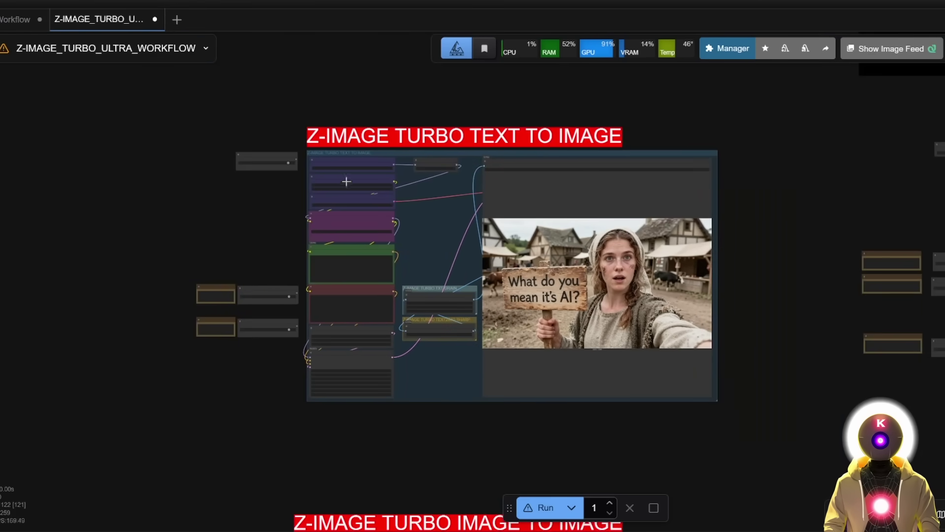
{"action": "key", "text": "2"}
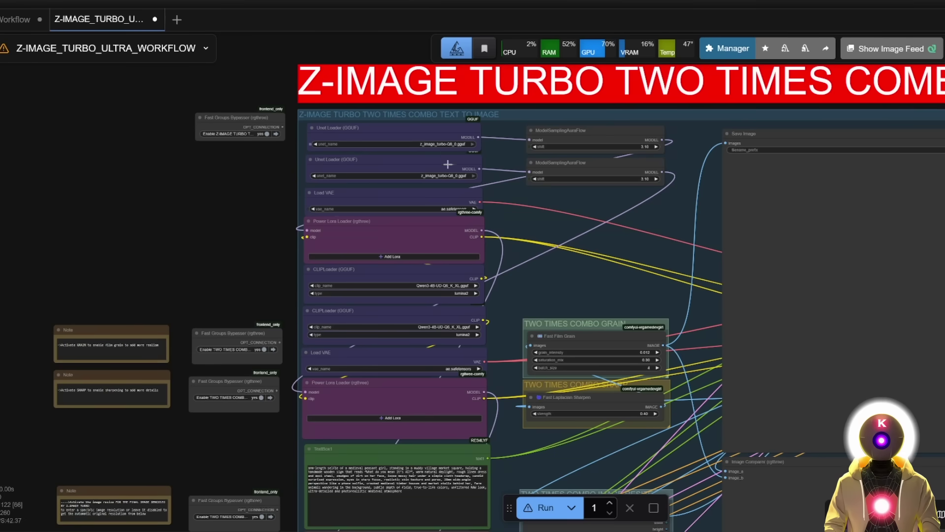
{"action": "scroll", "coordinate": [484, 143], "scroll_direction": "up", "scroll_amount": 2}
{"action": "key", "text": "4"}
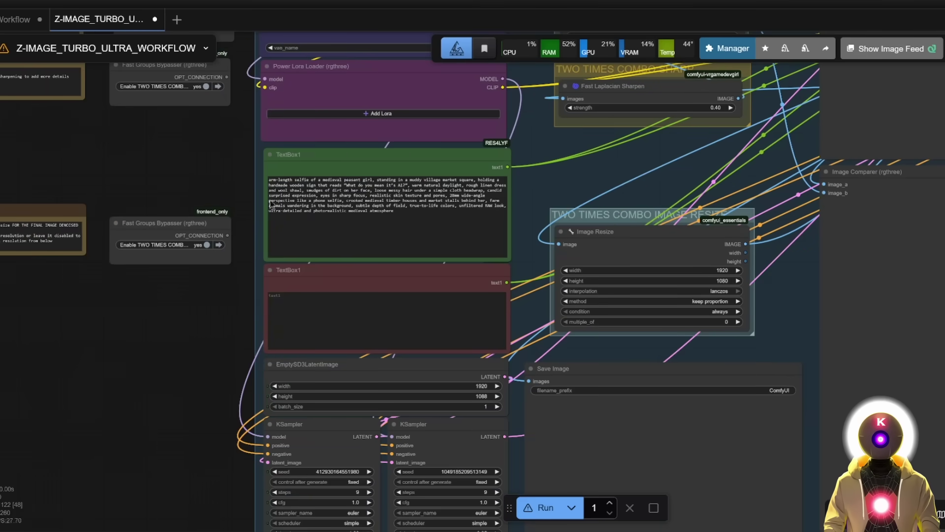
{"action": "left_click", "coordinate": [206, 244]}
{"action": "left_click_drag", "start_coordinate": [570, 320], "coordinate": [504, 209]}
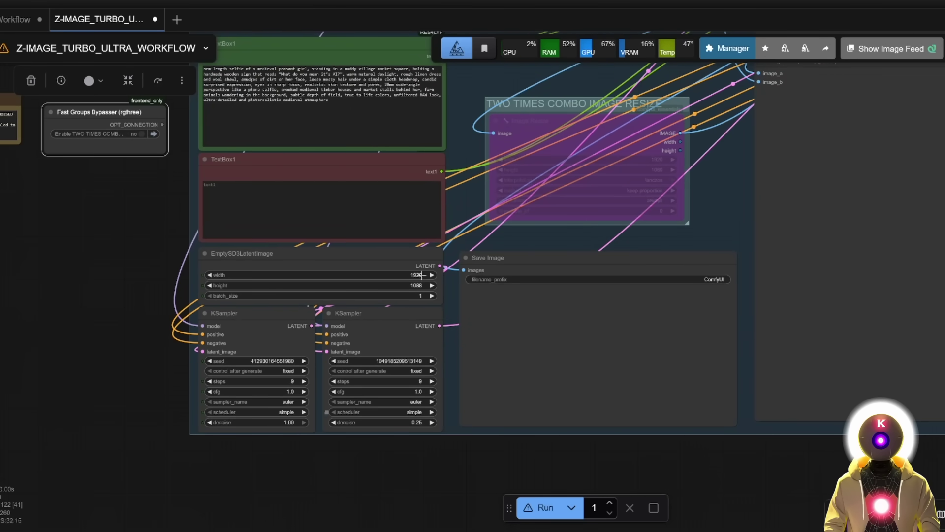
Once the combo render finishes, zoom into the Save Image and Image Comparer previews to check the face and sign.
{"action": "scroll", "coordinate": [646, 294], "scroll_direction": "down", "scroll_amount": 5}
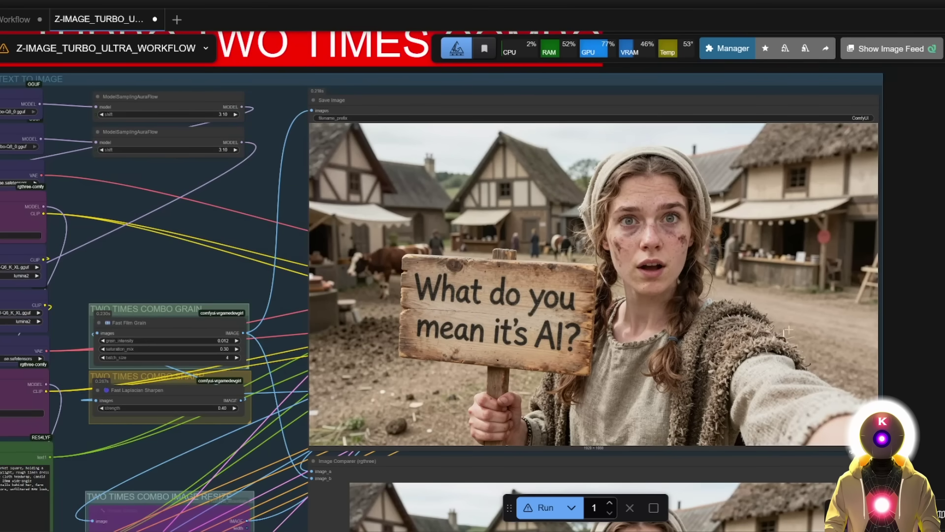
{"action": "scroll", "coordinate": [727, 272], "scroll_direction": "right", "scroll_amount": 3}
{"action": "scroll", "coordinate": [726, 272], "scroll_direction": "down", "scroll_amount": 2}
{"action": "scroll", "coordinate": [726, 272], "scroll_direction": "down", "scroll_amount": 1}
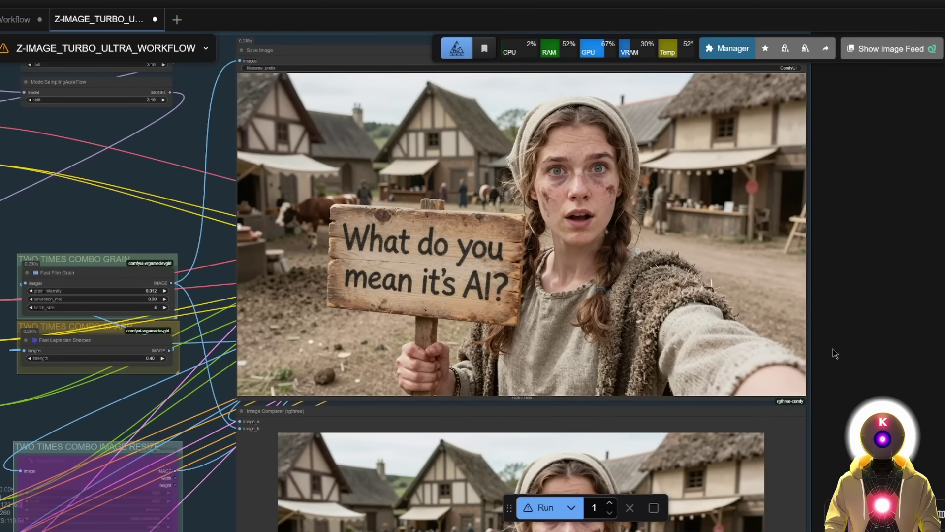
{"action": "scroll", "coordinate": [852, 397], "scroll_direction": "down", "scroll_amount": 5}
{"action": "scroll", "coordinate": [859, 210], "scroll_direction": "down", "scroll_amount": 2}
{"action": "scroll", "coordinate": [634, 266], "scroll_direction": "up", "scroll_amount": 3}
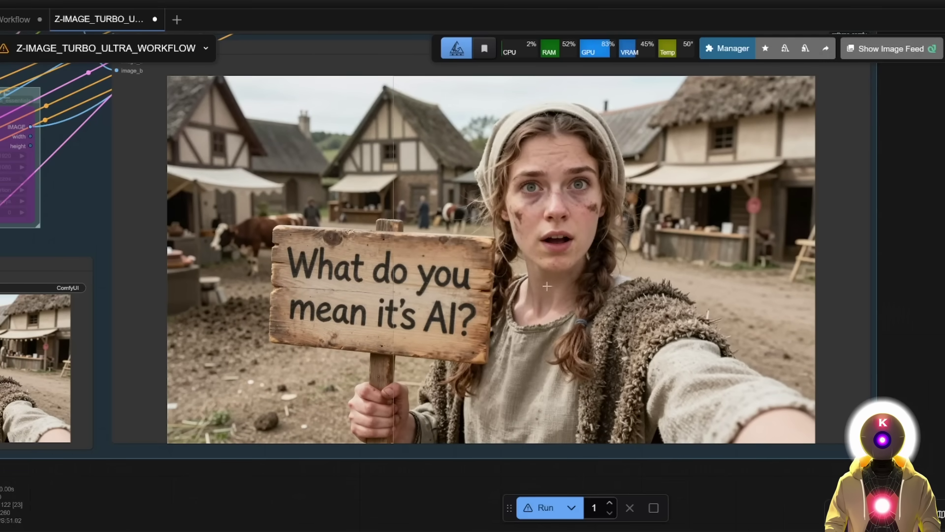
{"action": "scroll", "coordinate": [476, 261], "scroll_direction": "up", "scroll_amount": 5}
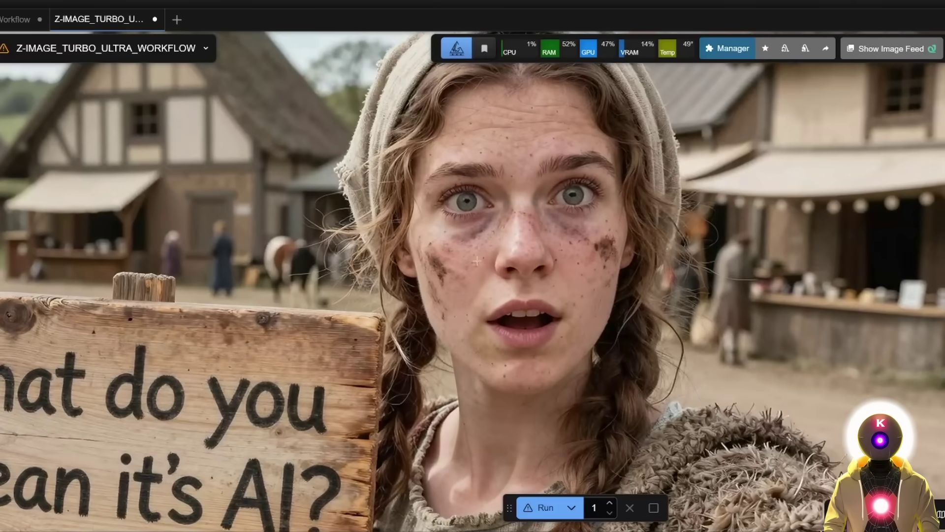
{"action": "scroll", "coordinate": [419, 310], "scroll_direction": "up", "scroll_amount": 6}
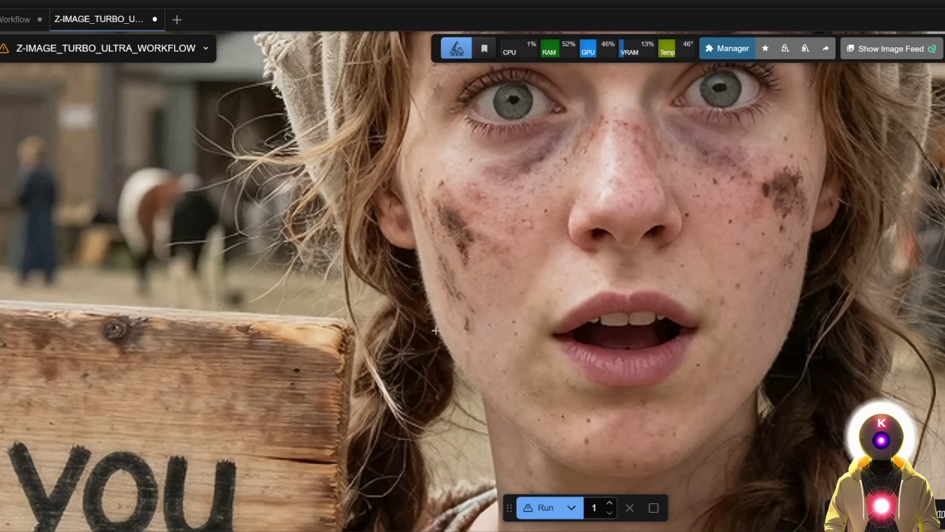
{"action": "scroll", "coordinate": [469, 318], "scroll_direction": "down", "scroll_amount": 8}
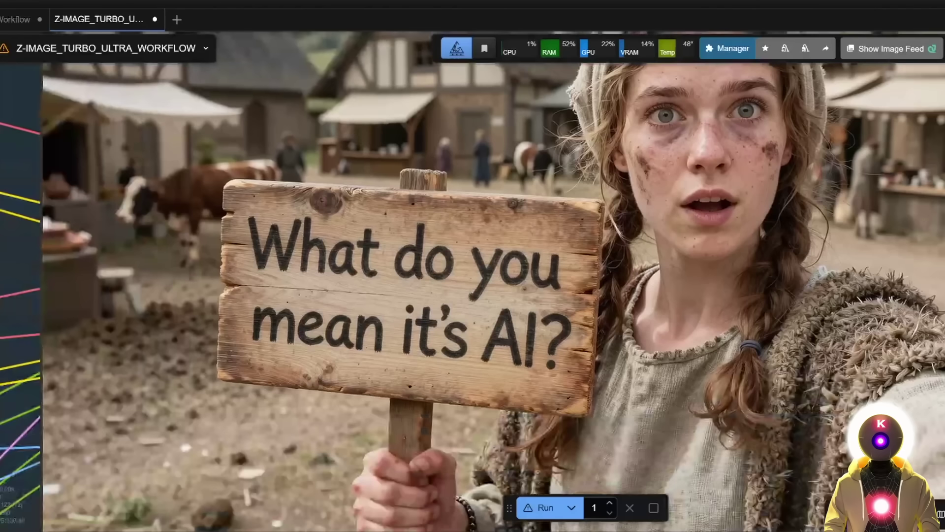
{"action": "scroll", "coordinate": [418, 268], "scroll_direction": "up", "scroll_amount": 5}
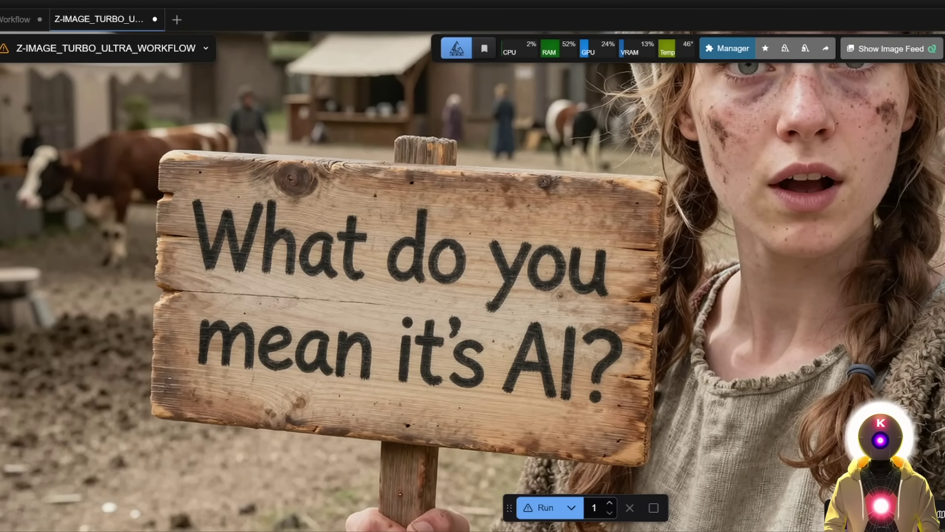
{"action": "scroll", "coordinate": [481, 303], "scroll_direction": "down", "scroll_amount": 8}
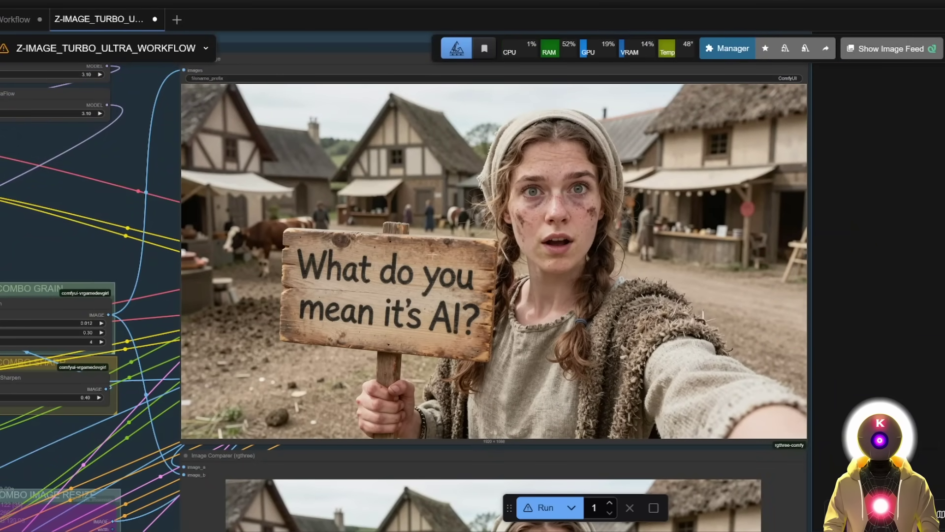
{"action": "scroll", "coordinate": [715, 285], "scroll_direction": "down", "scroll_amount": 6}
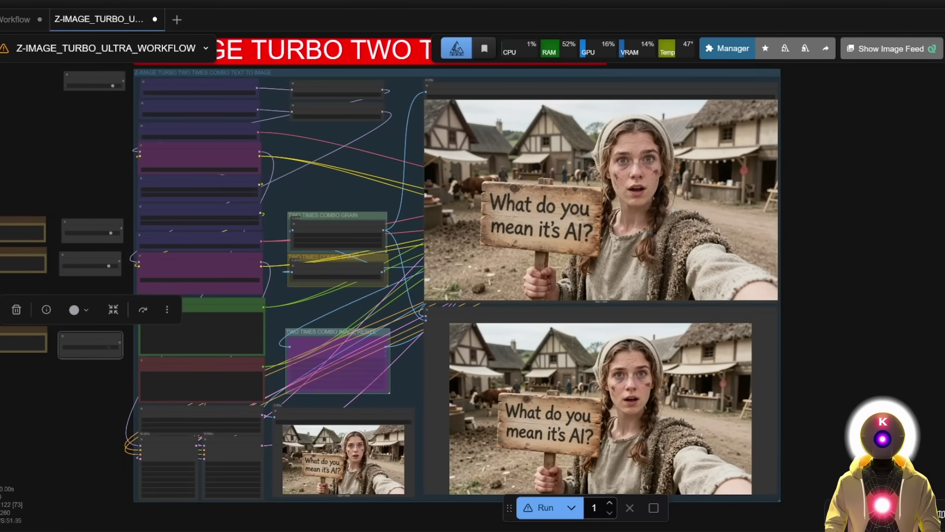
Drag the Image Comparer divider to compare the two peasant-girl versions.
{"action": "scroll", "coordinate": [507, 339], "scroll_direction": "up", "scroll_amount": 6}
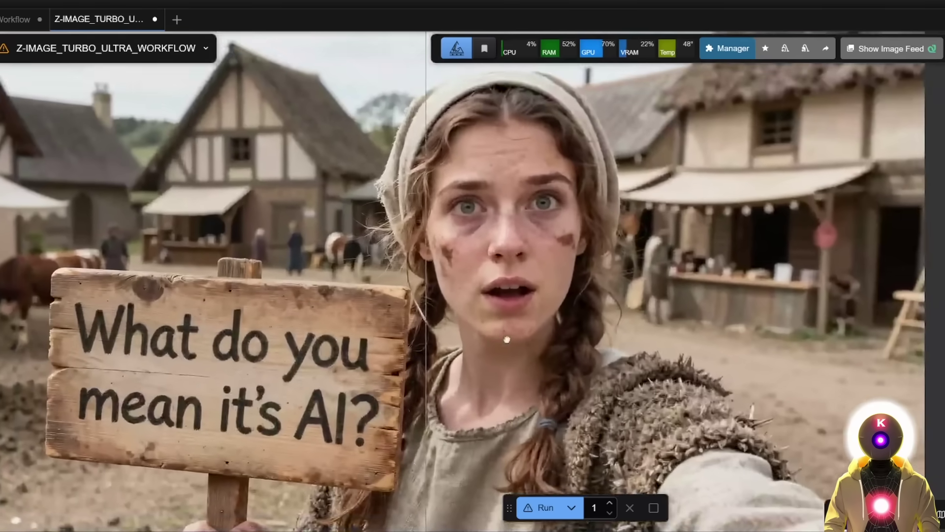
{"action": "left_click_drag", "start_coordinate": [507, 340], "coordinate": [585, 320]}
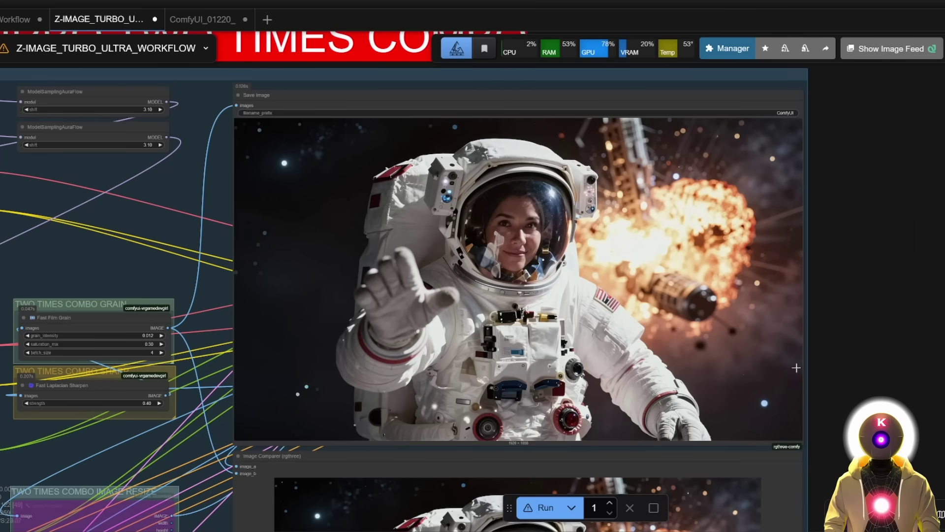
Zoom in on the astronaut image in the Image Comparer.
{"action": "scroll", "coordinate": [576, 266], "scroll_direction": "down", "scroll_amount": 5}
{"action": "scroll", "coordinate": [577, 258], "scroll_direction": "up", "scroll_amount": 5}
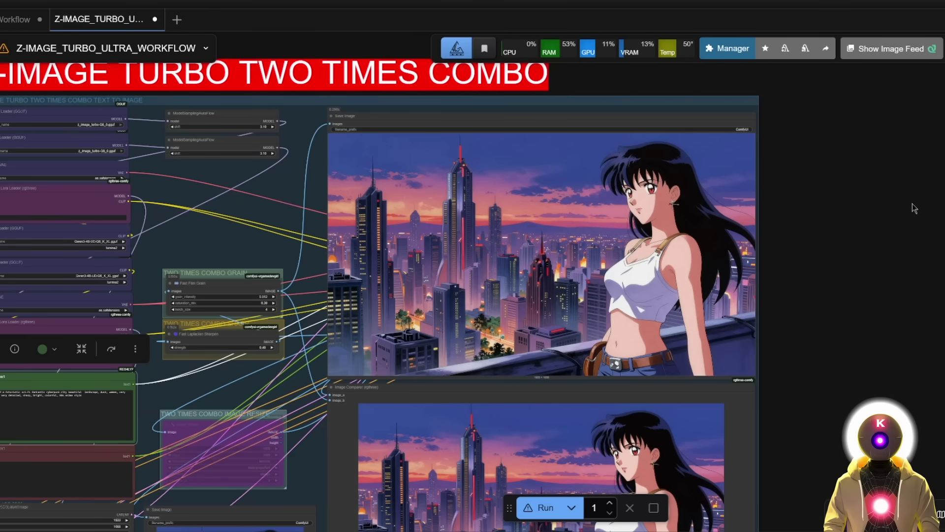
Inspect the Image to Image group's KSampler denoise 0.60 and its cyberpunk Load Image photo, then zoom out.
{"action": "scroll", "coordinate": [857, 181], "scroll_direction": "down", "scroll_amount": 5}
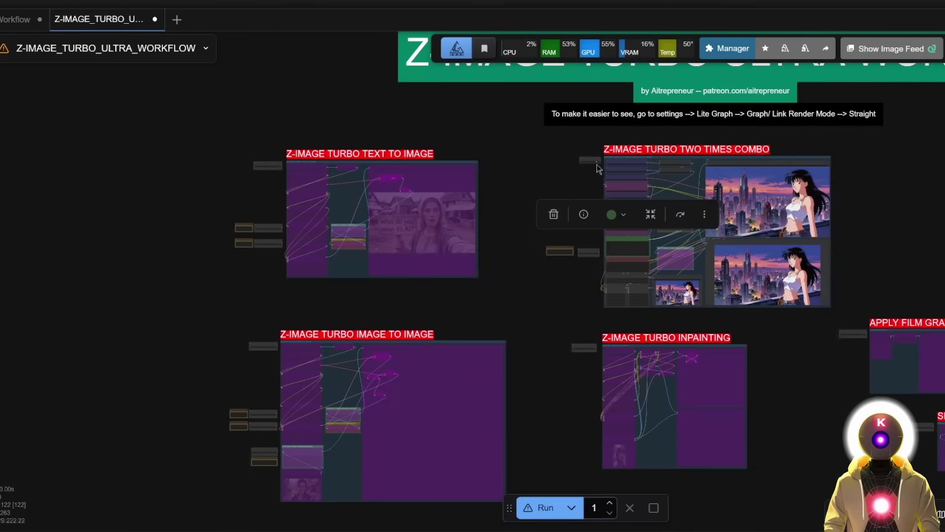
{"action": "key", "text": "ctrl+a"}
{"action": "left_click_drag", "start_coordinate": [532, 339], "coordinate": [600, 203]}
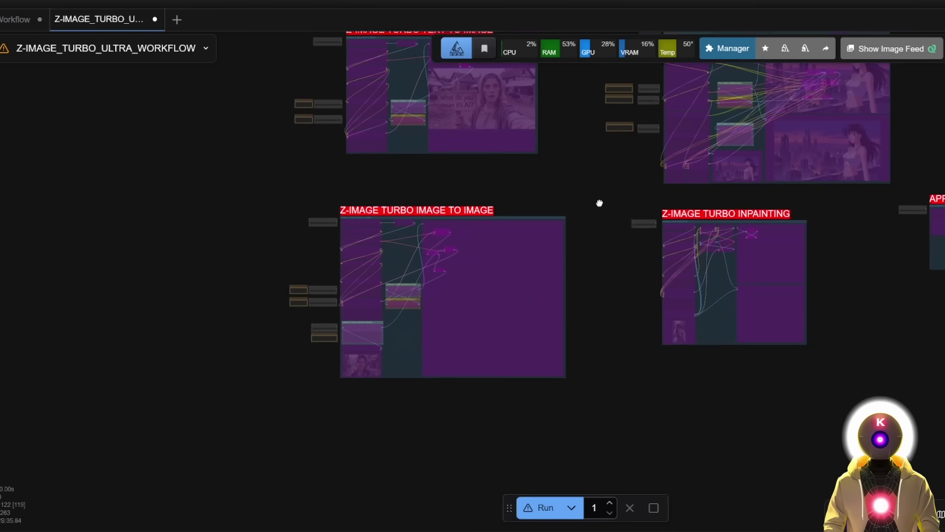
{"action": "scroll", "coordinate": [389, 212], "scroll_direction": "up", "scroll_amount": 7}
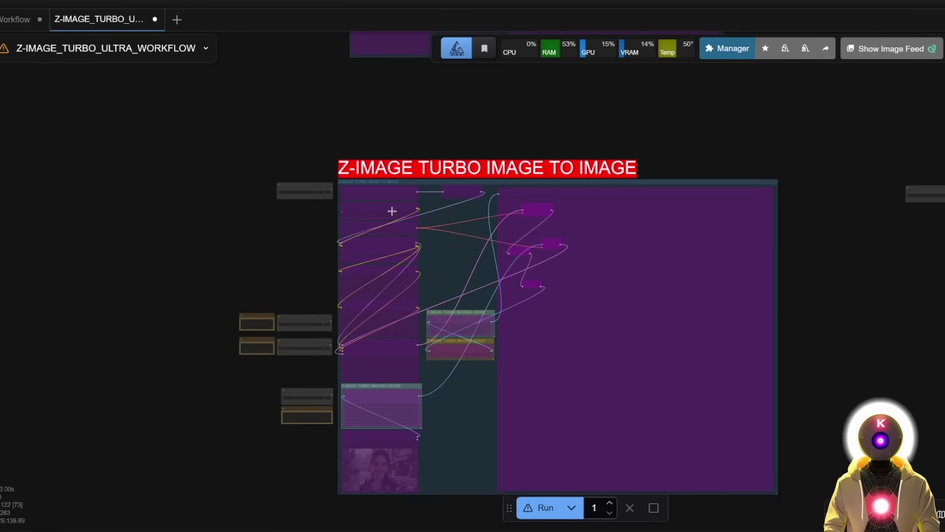
{"action": "scroll", "coordinate": [385, 185], "scroll_direction": "up", "scroll_amount": 5}
{"action": "left_click_drag", "start_coordinate": [413, 212], "coordinate": [484, 158]}
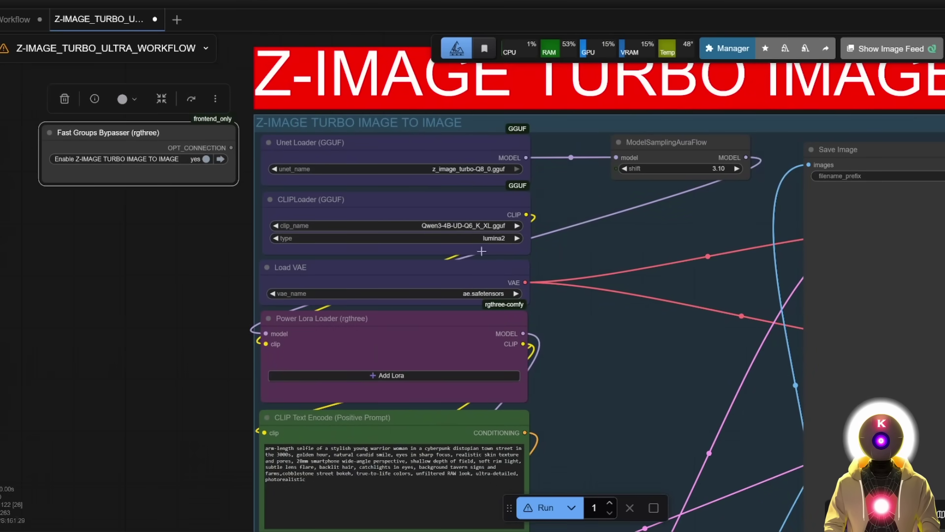
{"action": "scroll", "coordinate": [383, 321], "scroll_direction": "down", "scroll_amount": 4}
{"action": "scroll", "coordinate": [571, 286], "scroll_direction": "down", "scroll_amount": 7}
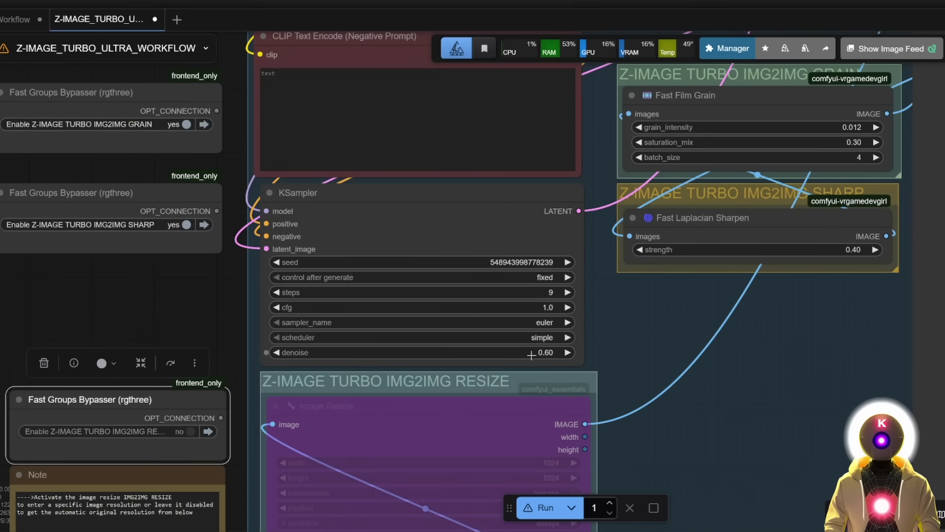
{"action": "scroll", "coordinate": [640, 387], "scroll_direction": "down", "scroll_amount": 10}
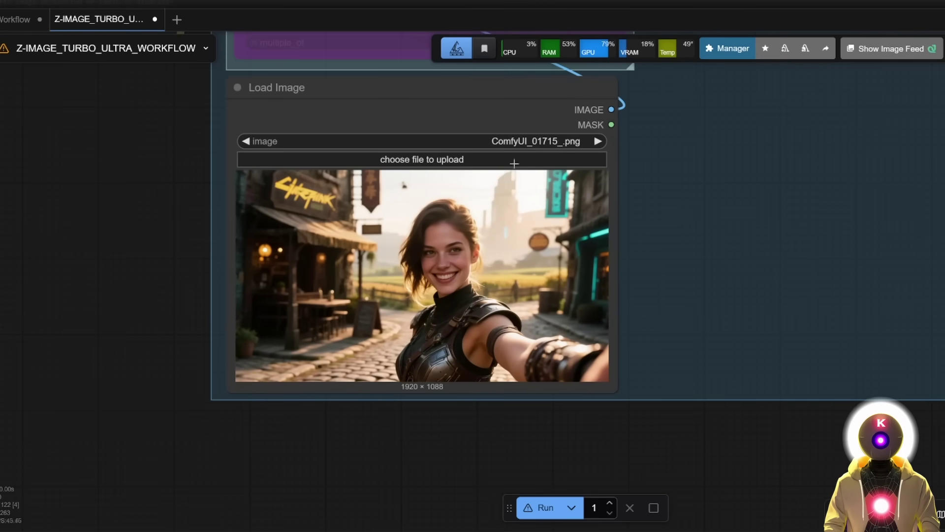
{"action": "scroll", "coordinate": [483, 202], "scroll_direction": "up", "scroll_amount": 8}
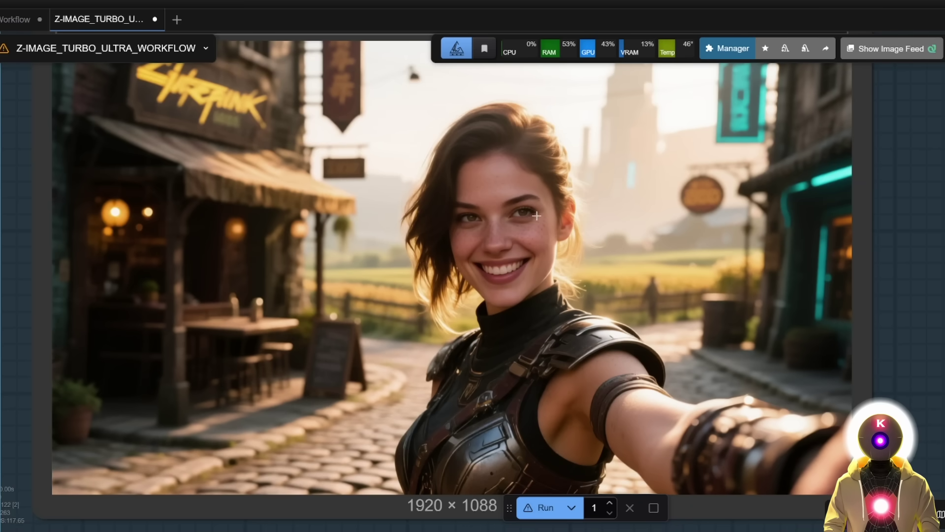
{"action": "scroll", "coordinate": [670, 204], "scroll_direction": "down", "scroll_amount": 5}
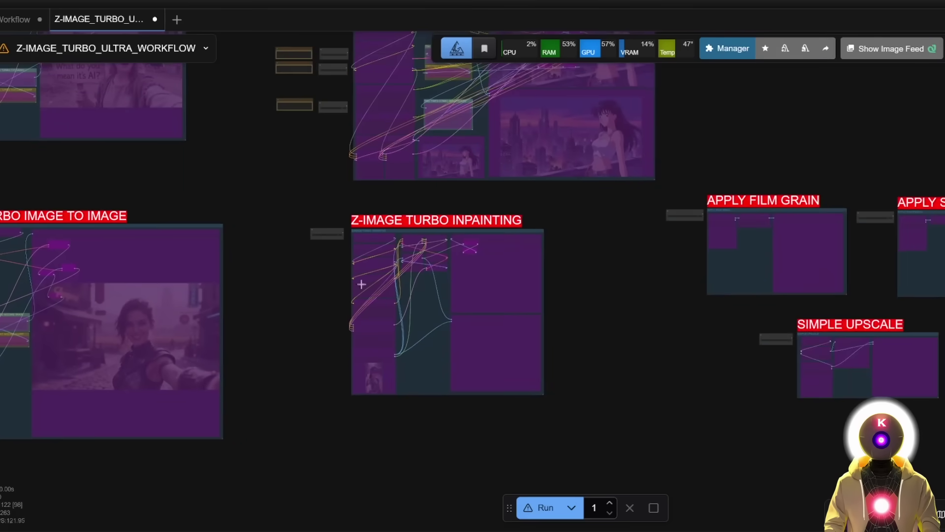
Bring the inpainting group's bypasser, prompt and Load Image nodes into view.
{"action": "scroll", "coordinate": [380, 248], "scroll_direction": "up", "scroll_amount": 2}
{"action": "scroll", "coordinate": [380, 248], "scroll_direction": "up", "scroll_amount": 2}
{"action": "scroll", "coordinate": [342, 208], "scroll_direction": "up", "scroll_amount": 3}
{"action": "left_click", "coordinate": [302, 213]}
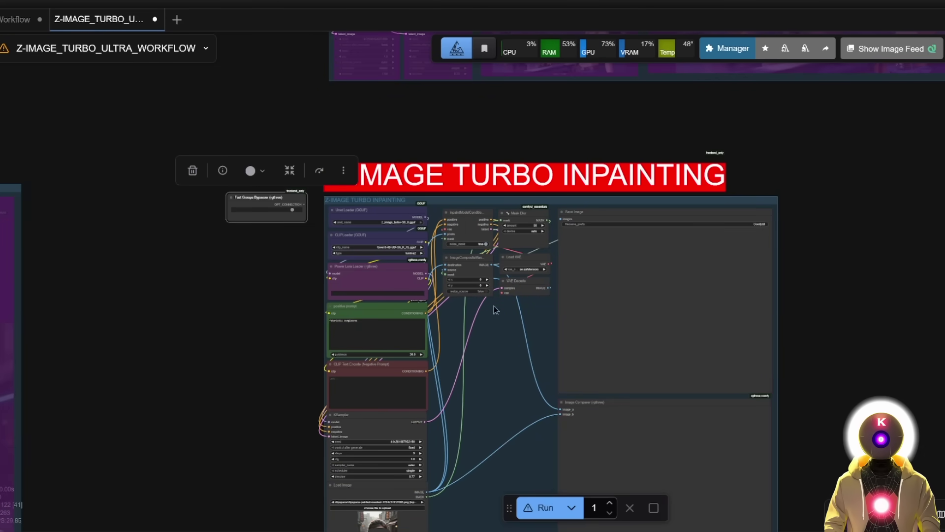
{"action": "scroll", "coordinate": [510, 331], "scroll_direction": "up", "scroll_amount": 5}
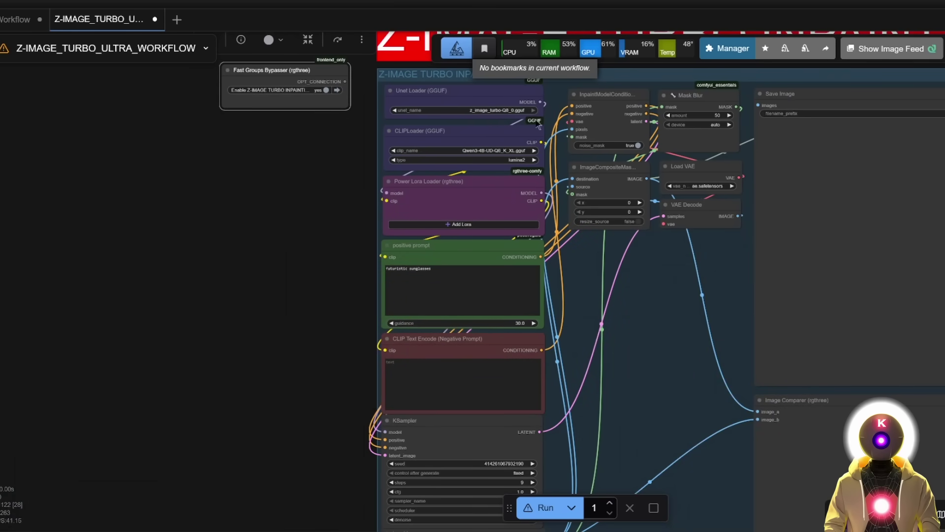
{"action": "left_click_drag", "start_coordinate": [553, 386], "coordinate": [612, 340]}
{"action": "scroll", "coordinate": [616, 126], "scroll_direction": "up", "scroll_amount": 3}
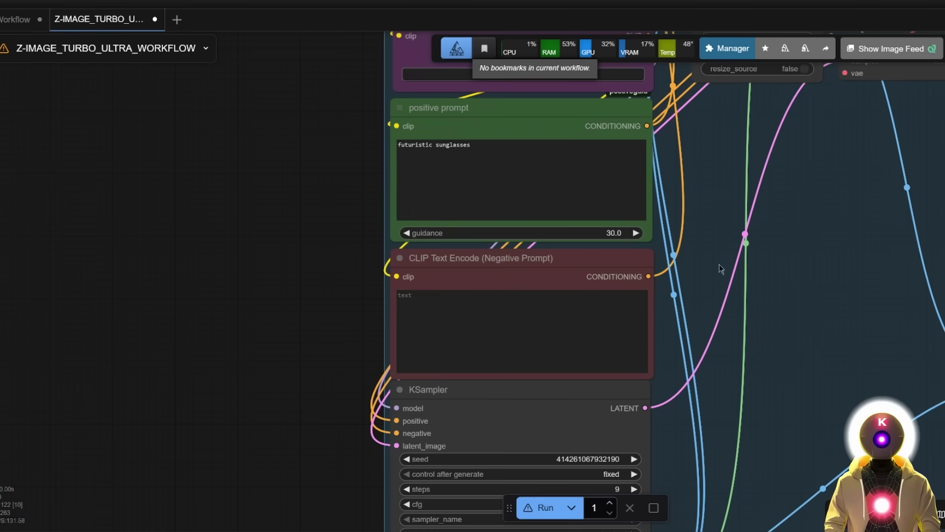
{"action": "scroll", "coordinate": [640, 315], "scroll_direction": "down", "scroll_amount": 6}
{"action": "scroll", "coordinate": [515, 350], "scroll_direction": "up", "scroll_amount": 2}
{"action": "scroll", "coordinate": [522, 340], "scroll_direction": "up", "scroll_amount": 3}
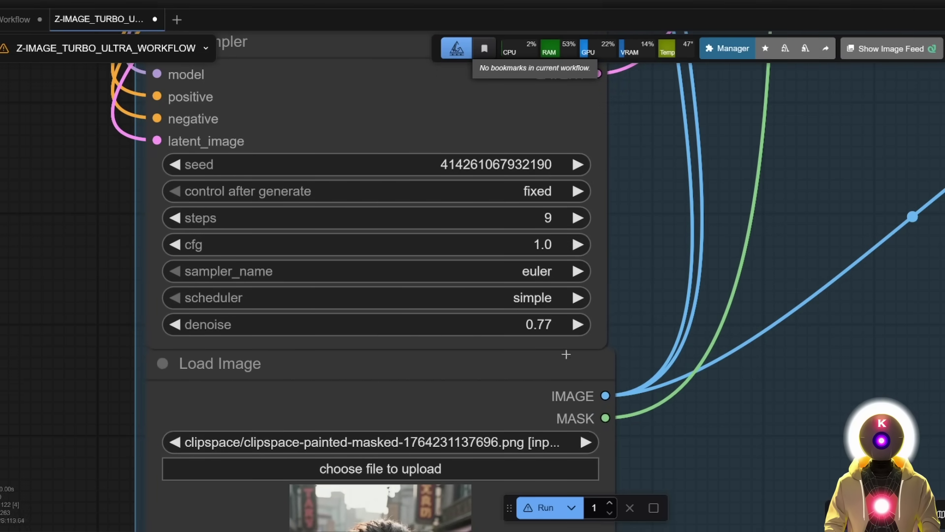
{"action": "scroll", "coordinate": [426, 328], "scroll_direction": "down", "scroll_amount": 5}
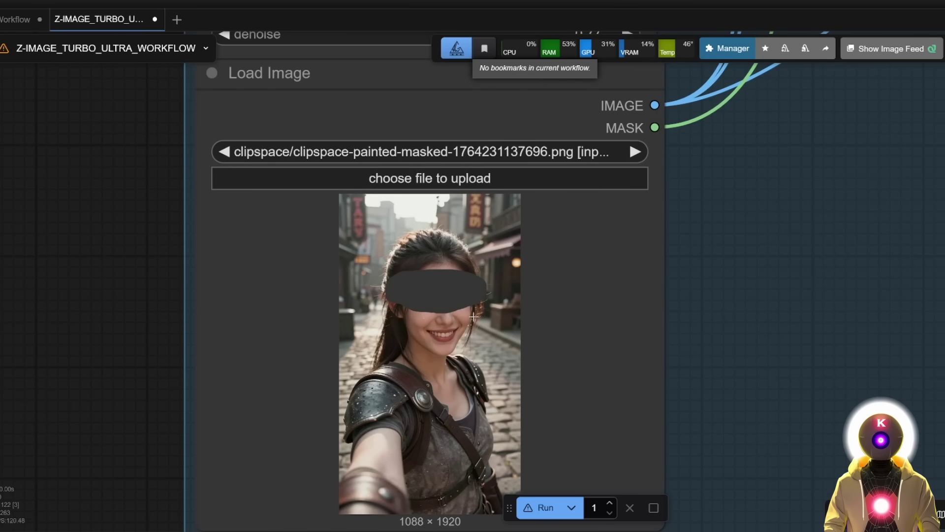
{"action": "scroll", "coordinate": [474, 317], "scroll_direction": "up", "scroll_amount": 1}
Save the eye mask in the Mask Editor and run the sunglasses inpainting.
{"action": "right_click", "coordinate": [459, 325]}
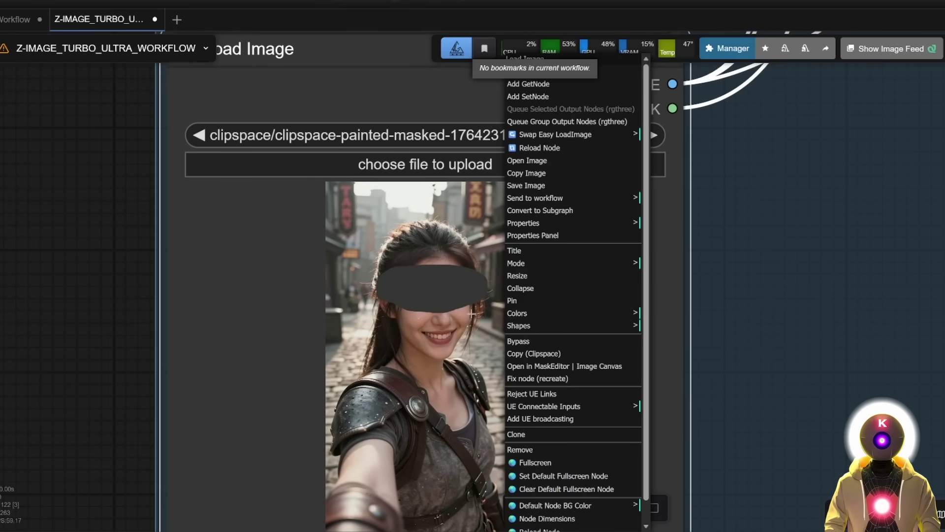
{"action": "left_click", "coordinate": [516, 366]}
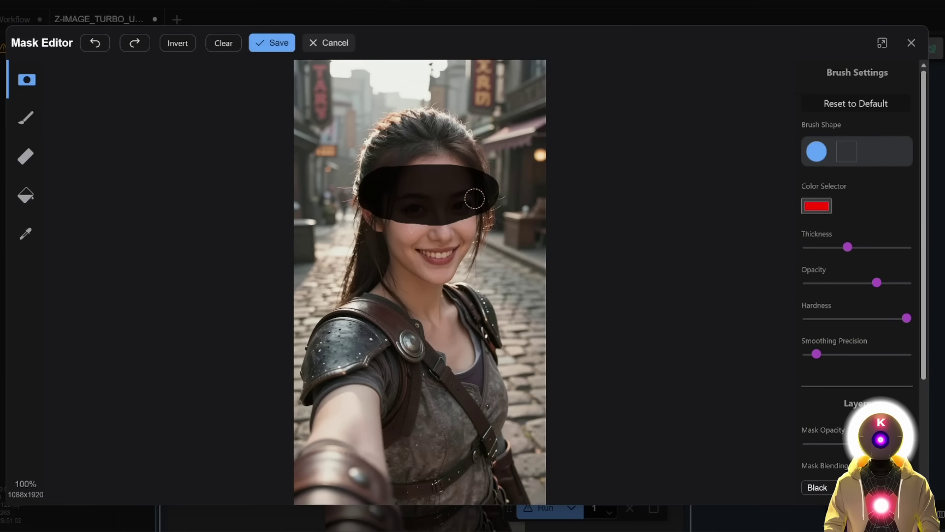
{"action": "left_click", "coordinate": [276, 44]}
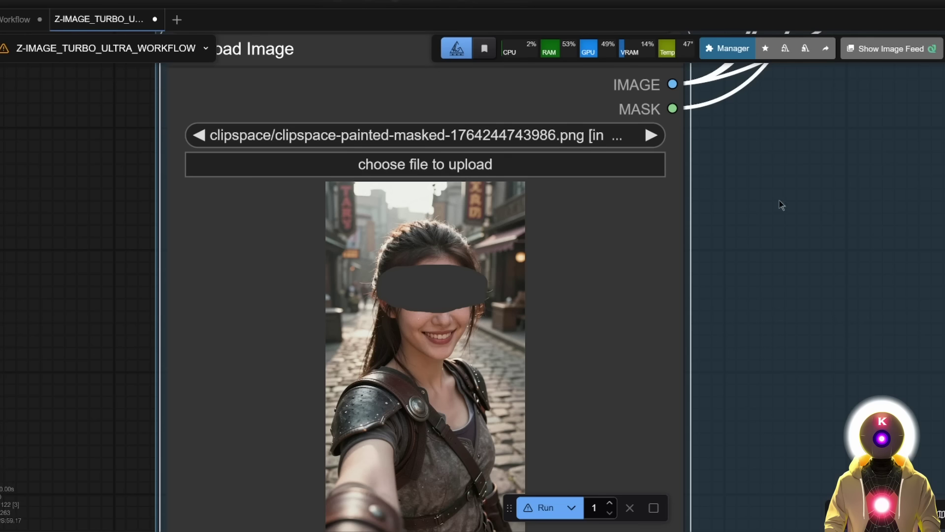
{"action": "scroll", "coordinate": [674, 188], "scroll_direction": "down", "scroll_amount": 3}
{"action": "left_click", "coordinate": [542, 507]}
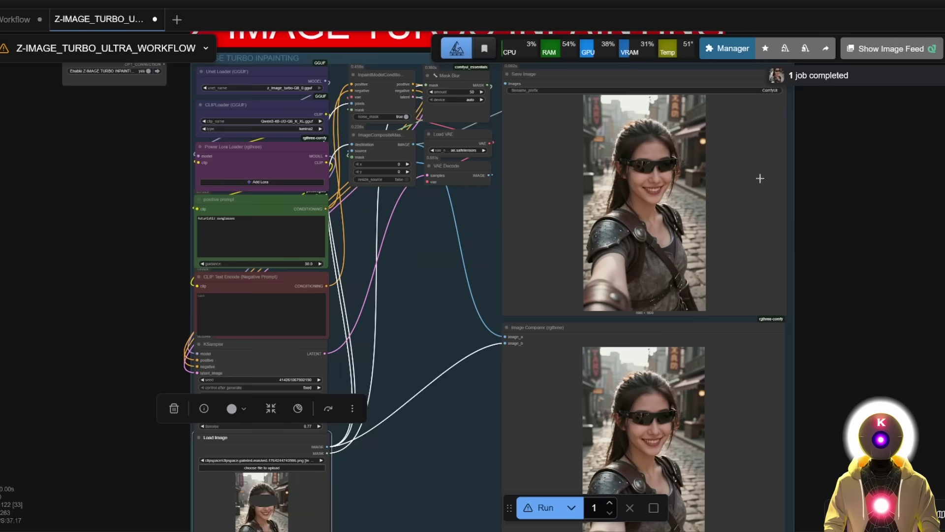
{"action": "scroll", "coordinate": [719, 183], "scroll_direction": "up", "scroll_amount": 3}
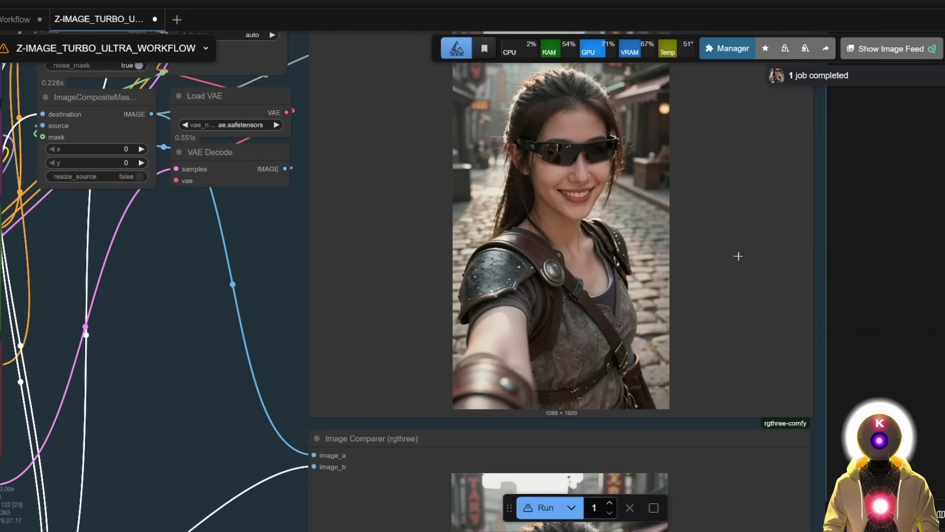
{"action": "scroll", "coordinate": [738, 261], "scroll_direction": "down", "scroll_amount": 5}
{"action": "scroll", "coordinate": [713, 271], "scroll_direction": "down", "scroll_amount": 2}
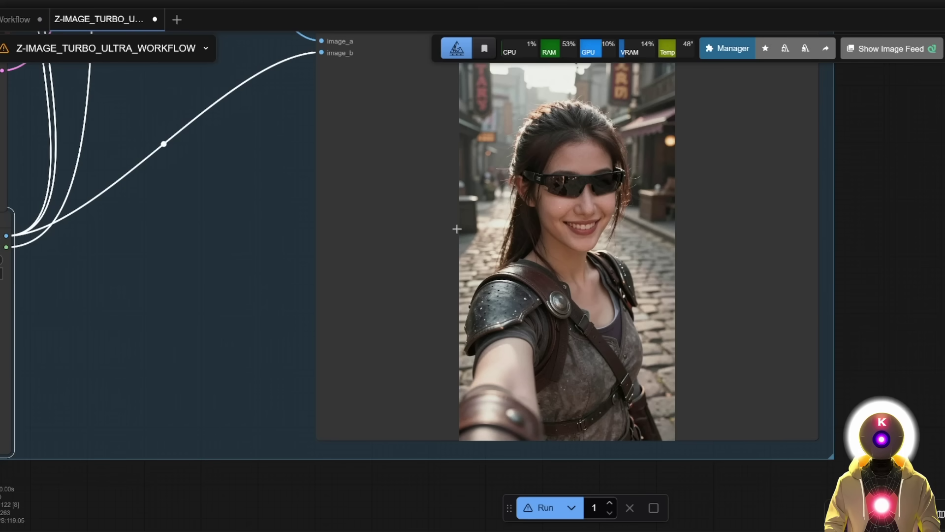
{"action": "scroll", "coordinate": [457, 229], "scroll_direction": "down", "scroll_amount": 4}
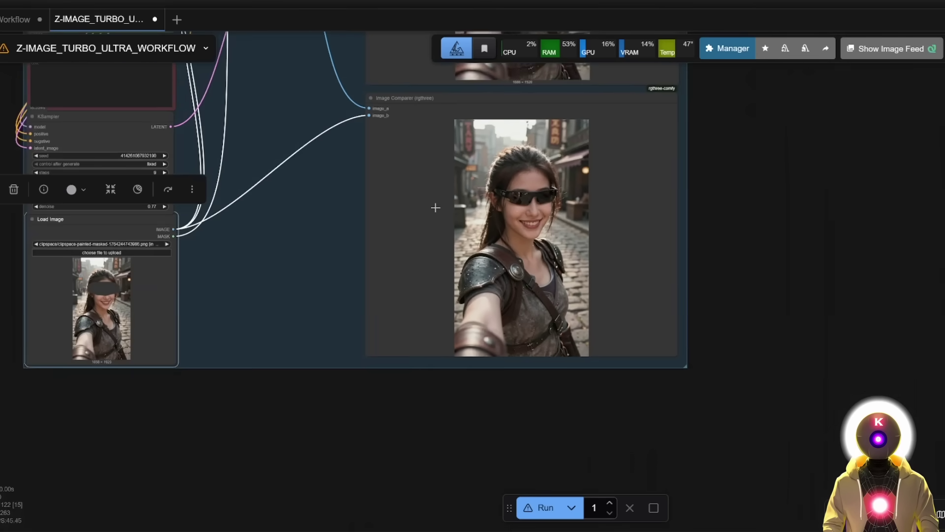
{"action": "scroll", "coordinate": [424, 377], "scroll_direction": "up", "scroll_amount": 3}
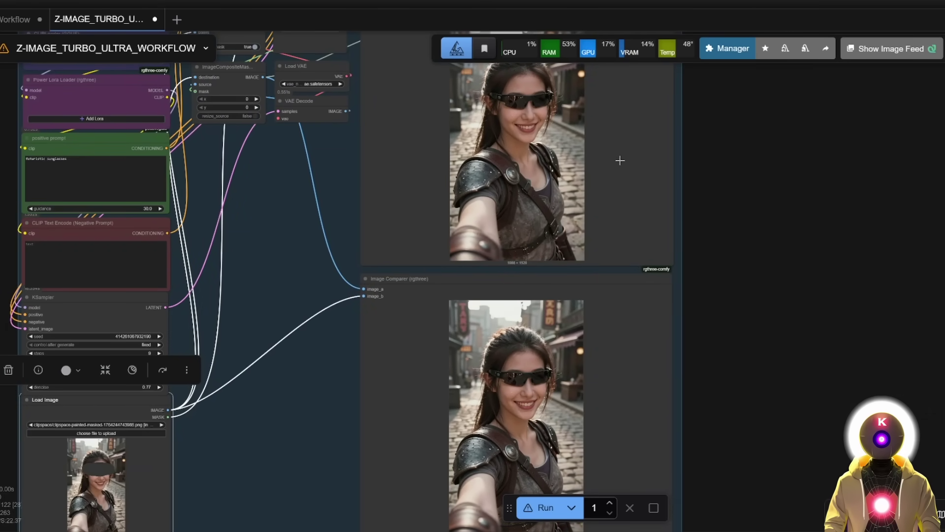
{"action": "scroll", "coordinate": [615, 164], "scroll_direction": "down", "scroll_amount": 1}
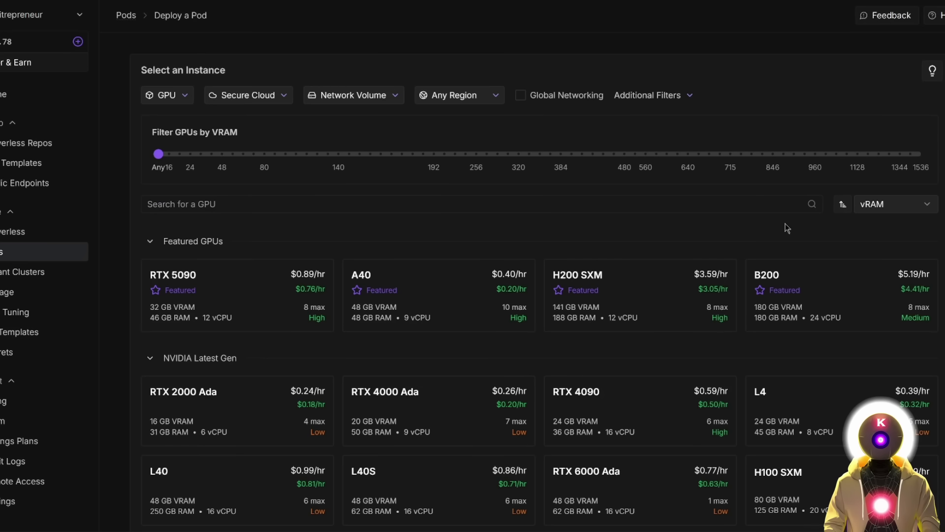
Change the pod template to ComfyUI and set its overrides.
{"action": "scroll", "coordinate": [681, 239], "scroll_direction": "down", "scroll_amount": 3}
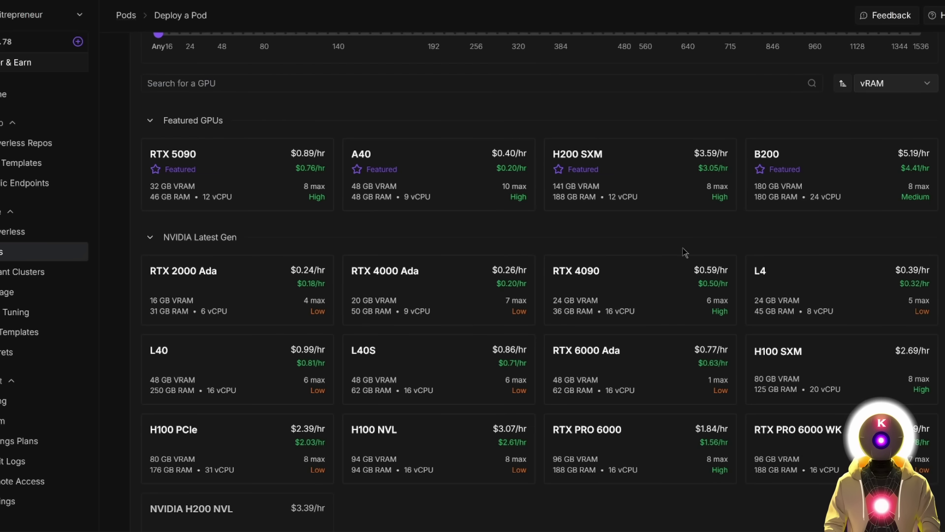
{"action": "scroll", "coordinate": [616, 286], "scroll_direction": "down", "scroll_amount": 10}
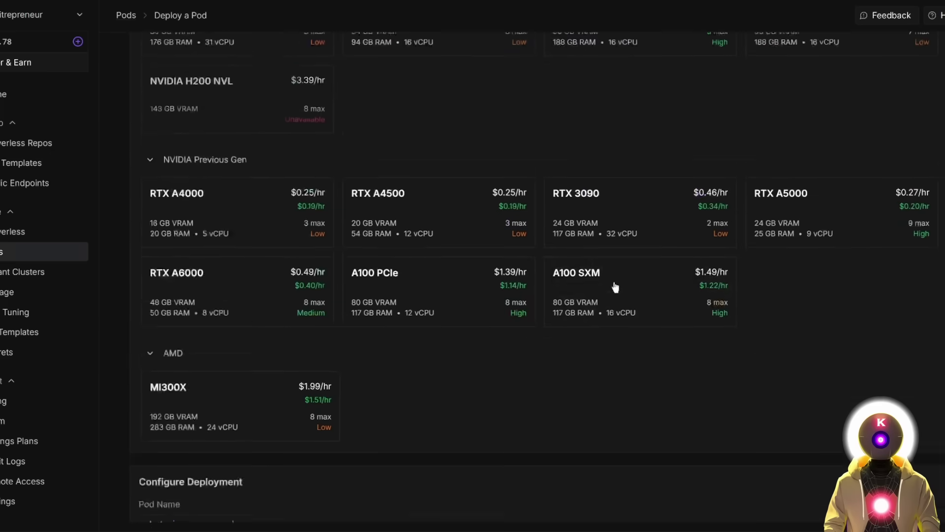
{"action": "scroll", "coordinate": [734, 209], "scroll_direction": "down", "scroll_amount": 5}
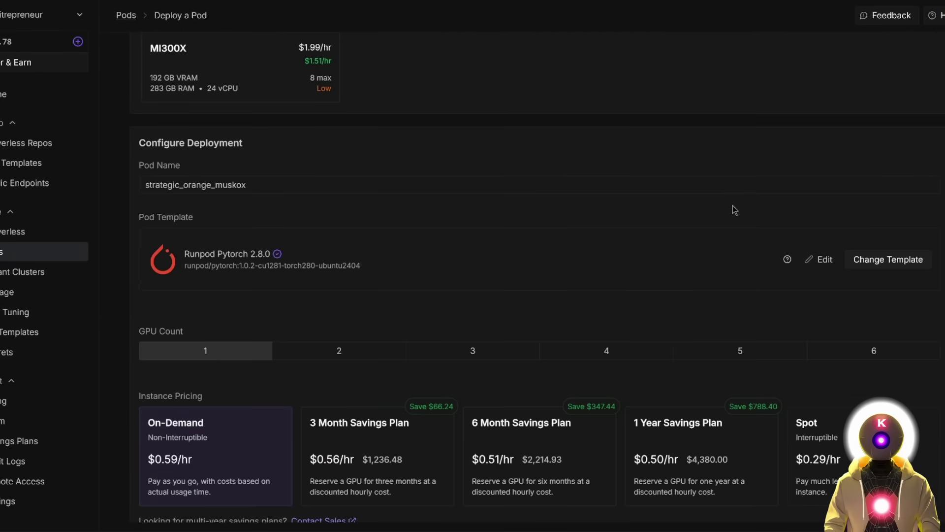
{"action": "left_click", "coordinate": [890, 261]}
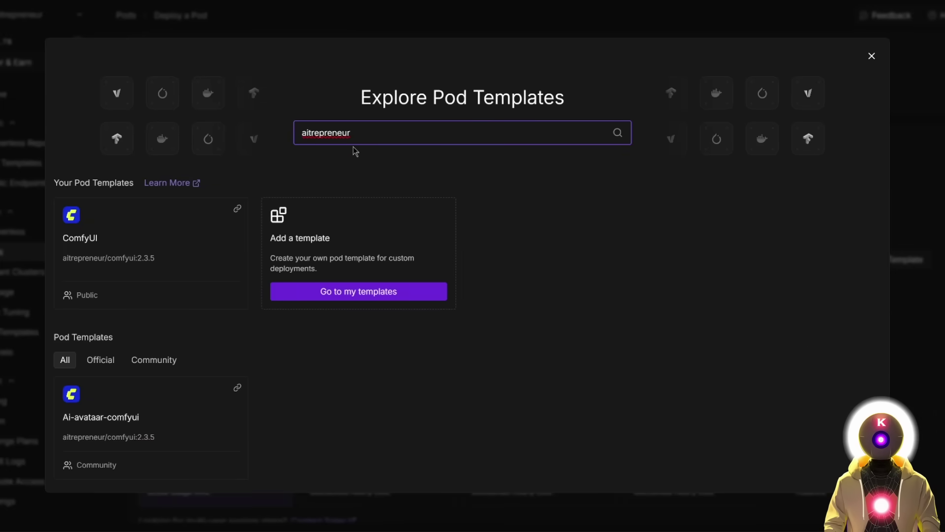
{"action": "left_click", "coordinate": [143, 238]}
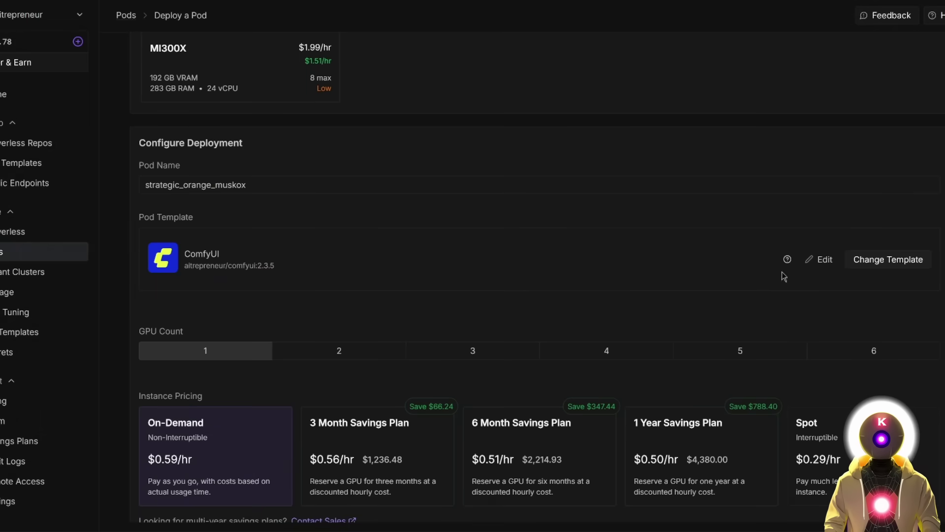
{"action": "left_click", "coordinate": [817, 260]}
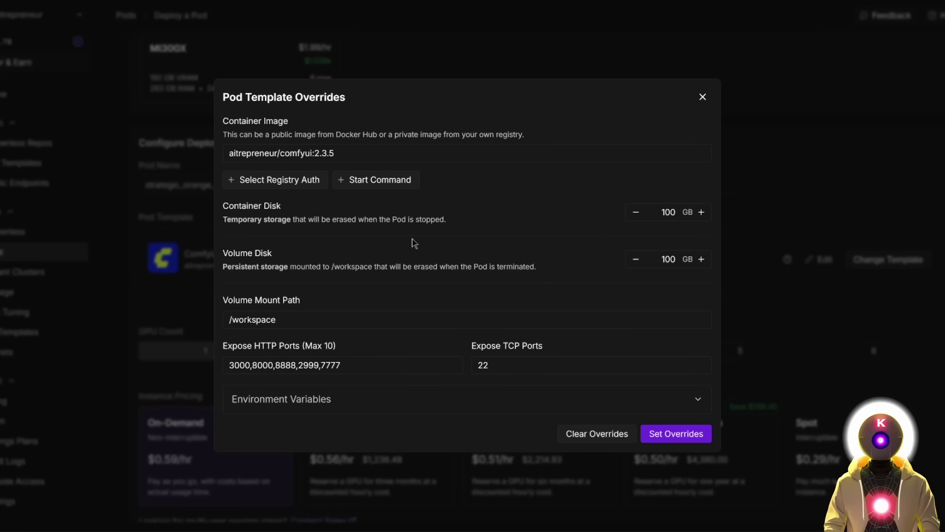
{"action": "left_click", "coordinate": [679, 435]}
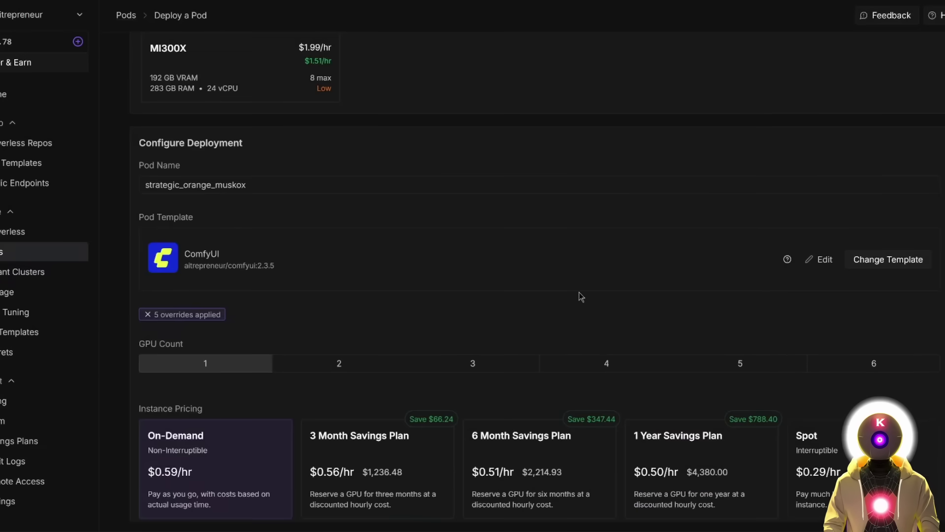
Deploy the pod on demand and open ComfyUI on port 3000 with the Manager menu.
{"action": "scroll", "coordinate": [579, 291], "scroll_direction": "down", "scroll_amount": 5}
{"action": "left_click", "coordinate": [543, 499]}
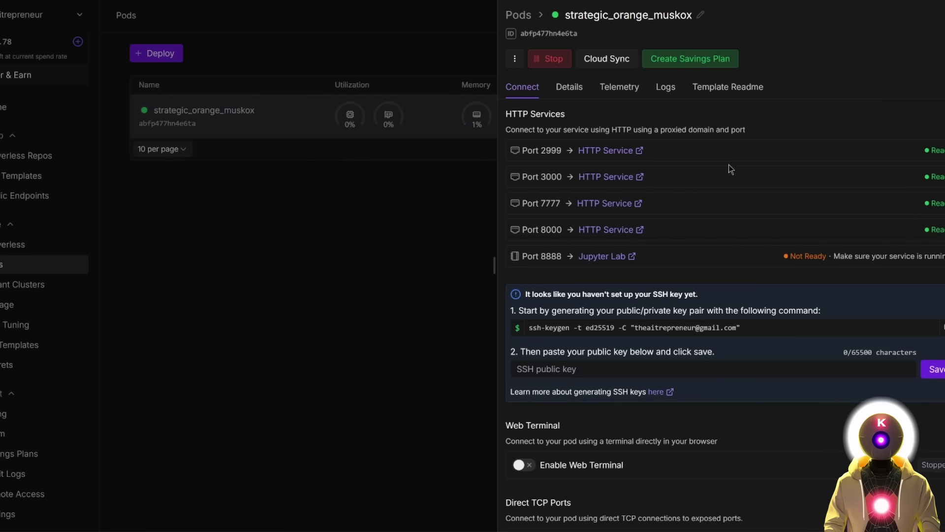
{"action": "left_click", "coordinate": [611, 176]}
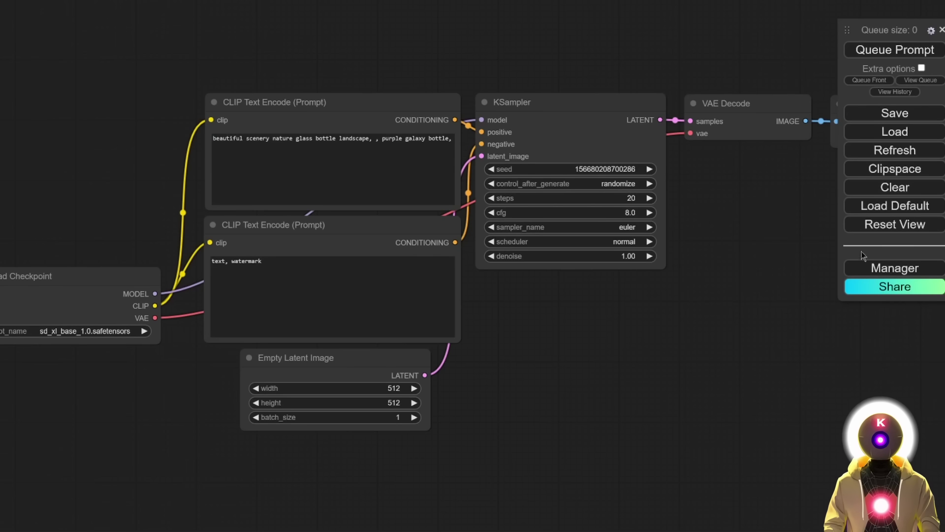
{"action": "left_click", "coordinate": [874, 267]}
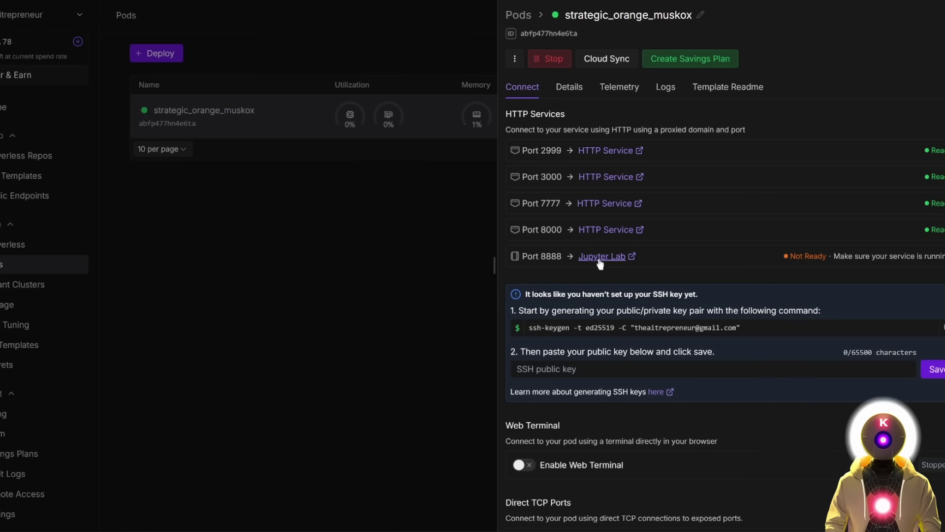
In JupyterLab's logs folder, run tail -f comfyui.log in a new terminal.
{"action": "left_click", "coordinate": [600, 257]}
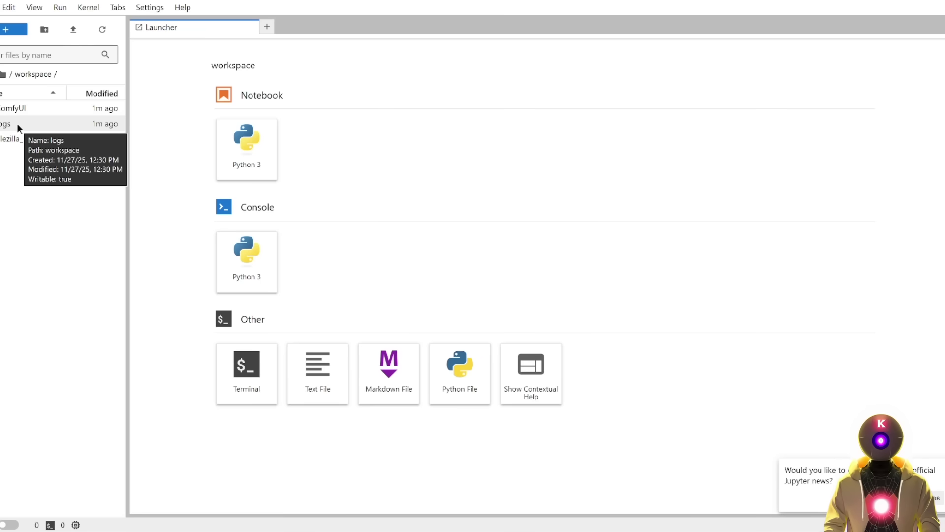
{"action": "double_click", "coordinate": [17, 123]}
{"action": "left_click", "coordinate": [243, 362]}
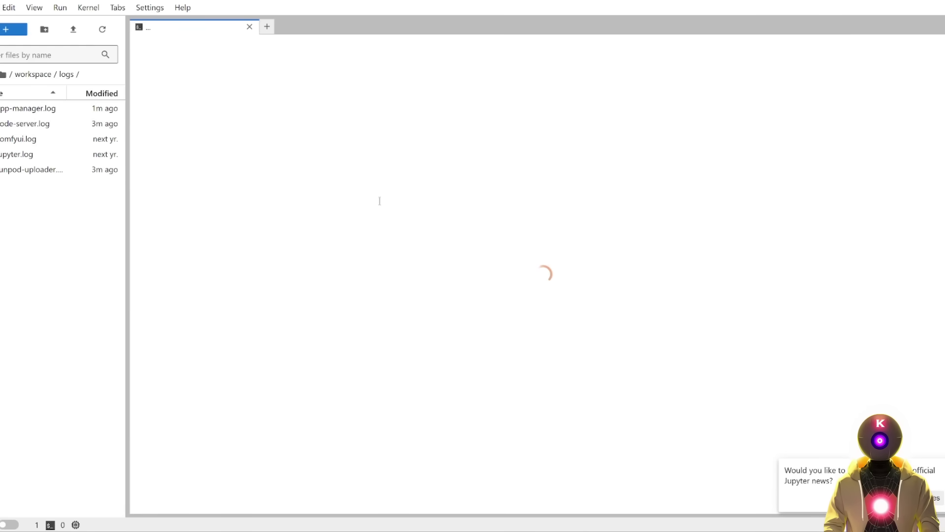
{"action": "type", "text": "tail -f comfyui.log"}
{"action": "key", "text": "Return"}
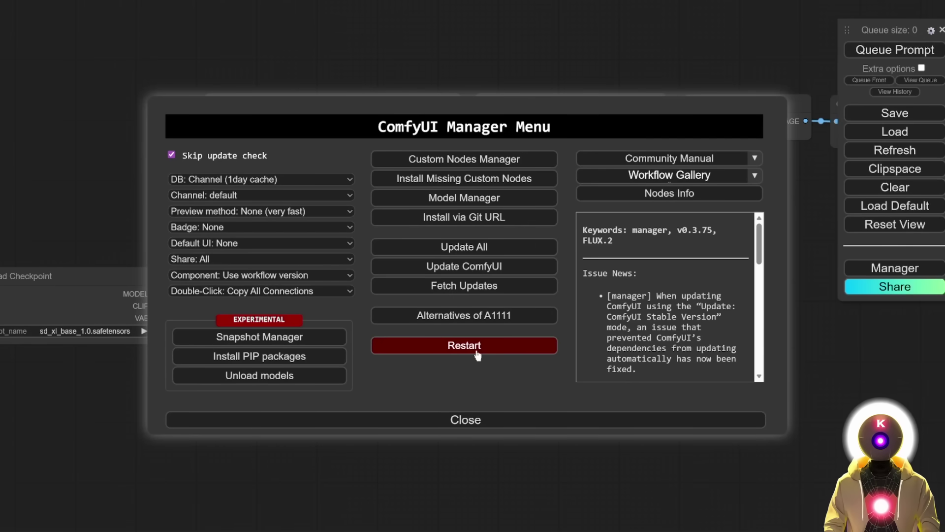
Restart ComfyUI from the Manager, then close the Templates gallery and the Nodes 2.0 banner.
{"action": "left_click", "coordinate": [480, 353]}
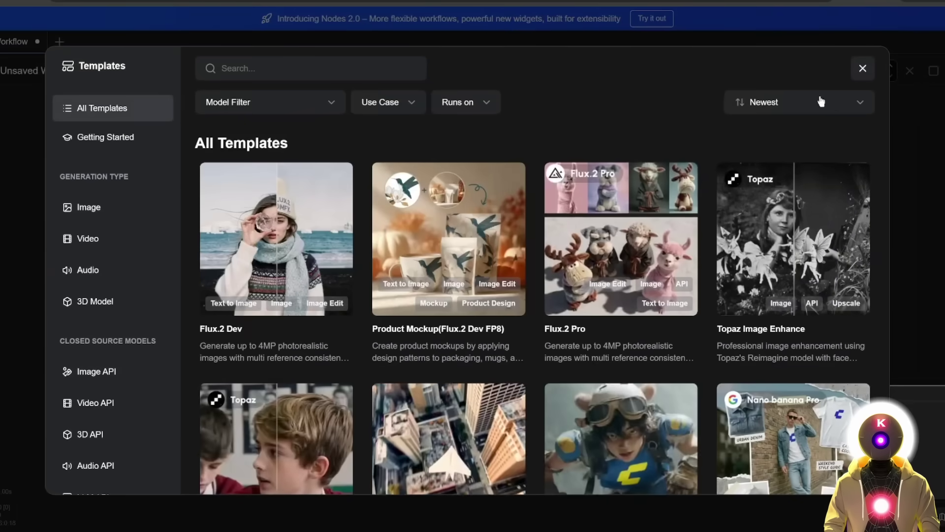
{"action": "left_click", "coordinate": [862, 68]}
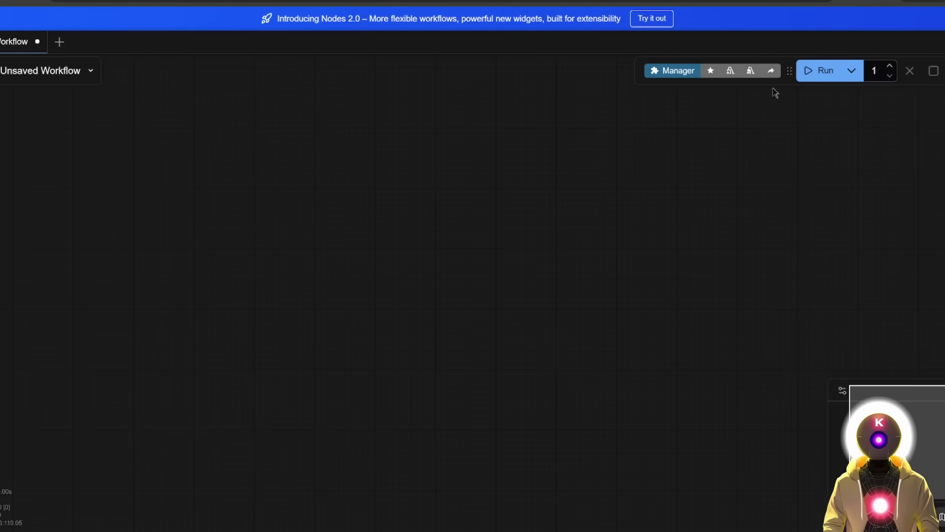
{"action": "left_click", "coordinate": [916, 28]}
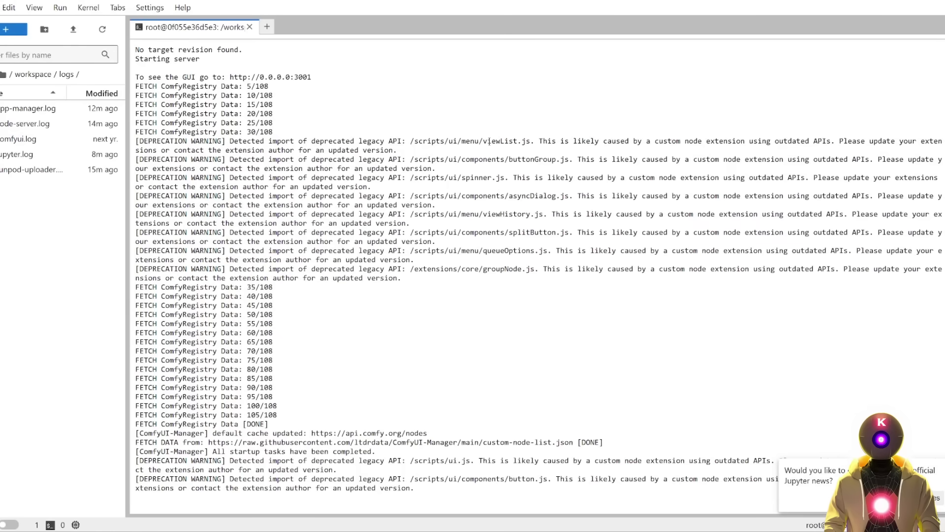
Upload Z-IMAGE-TURBO-AUTO-INSTALL-RUNPOD.sh into the workspace/ComfyUI folder.
{"action": "left_click", "coordinate": [33, 74]}
{"action": "double_click", "coordinate": [19, 108]}
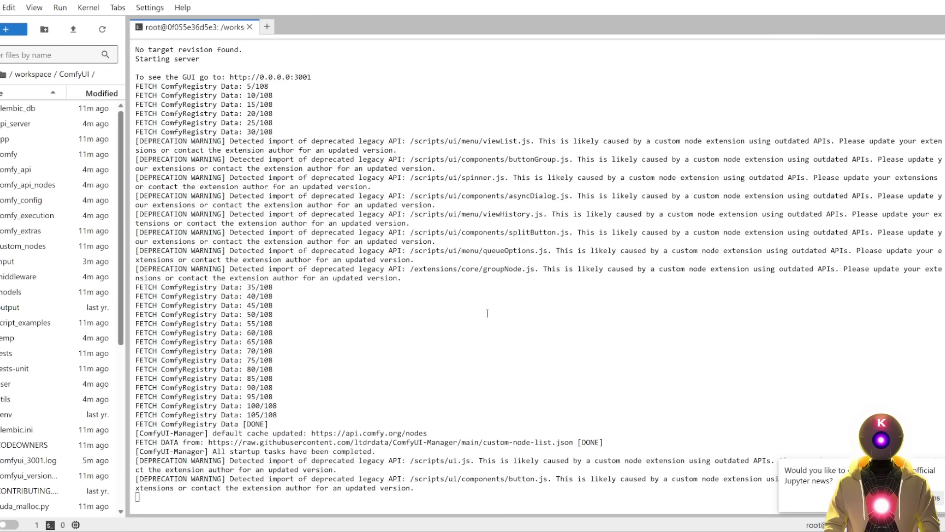
{"action": "key", "text": "alt+Tab"}
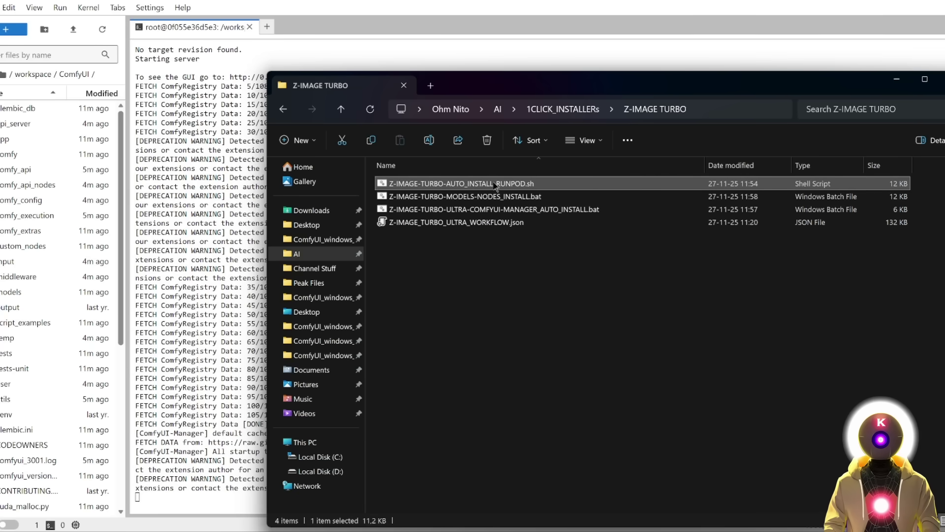
{"action": "left_click_drag", "start_coordinate": [495, 185], "coordinate": [82, 438]}
In a new terminal, make the install script executable with chmod +x and run it.
{"action": "left_click", "coordinate": [267, 27]}
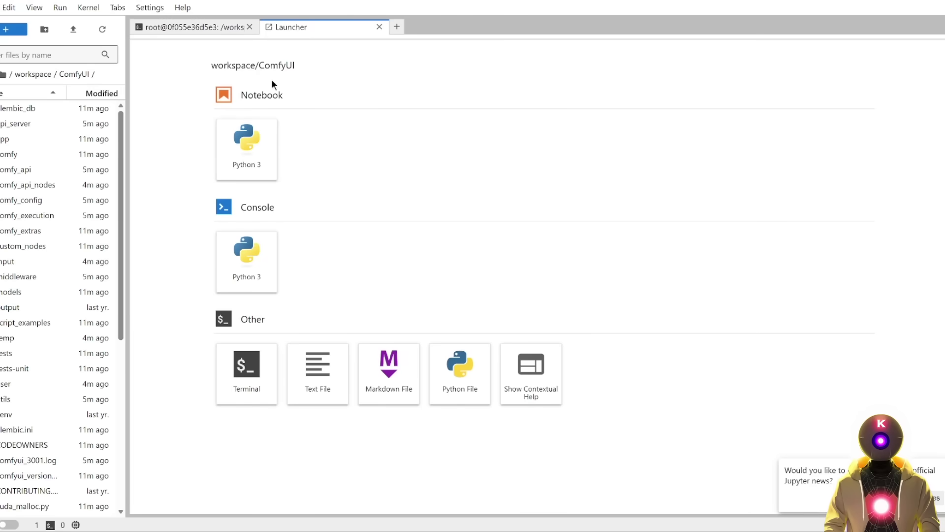
{"action": "left_click", "coordinate": [248, 370]}
{"action": "type", "text": "chmod +x Z-IMAGE-TURBO-AUTO_INSTALL-RUNPOD.sh ./Z-IMAGE-TURBO-AUTO_INSTALL-RUNPOD.sh"}
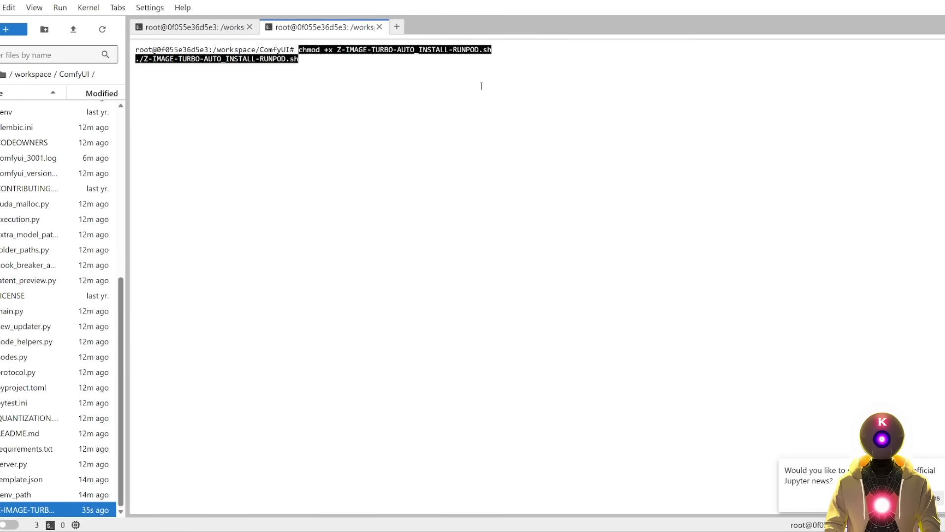
{"action": "key", "text": "Return"}
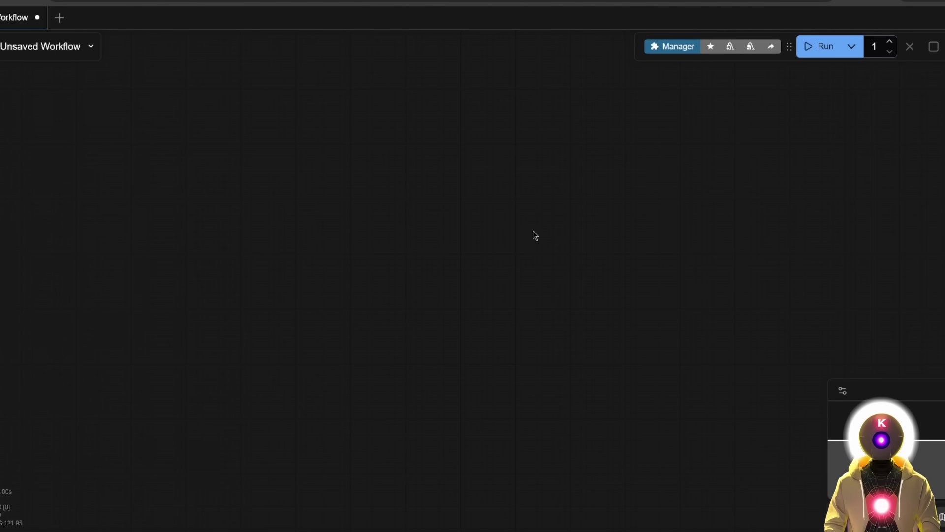
Restart the ComfyUI server from the Manager, then load Z_IMAGE_TURBO_ULTRA_WORKFLOW.json onto the canvas.
{"action": "left_click", "coordinate": [676, 47]}
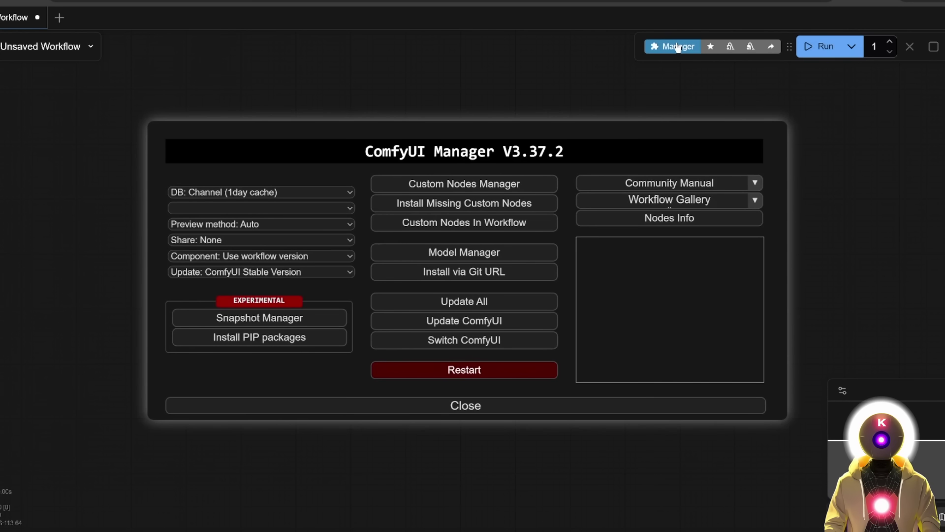
{"action": "left_click", "coordinate": [484, 374]}
{"action": "left_click", "coordinate": [525, 300]}
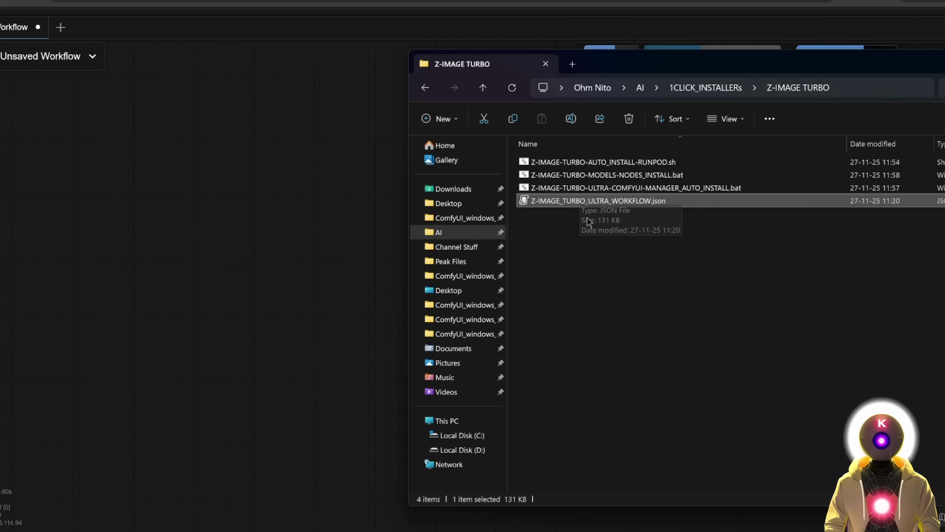
{"action": "left_click_drag", "start_coordinate": [632, 206], "coordinate": [288, 208]}
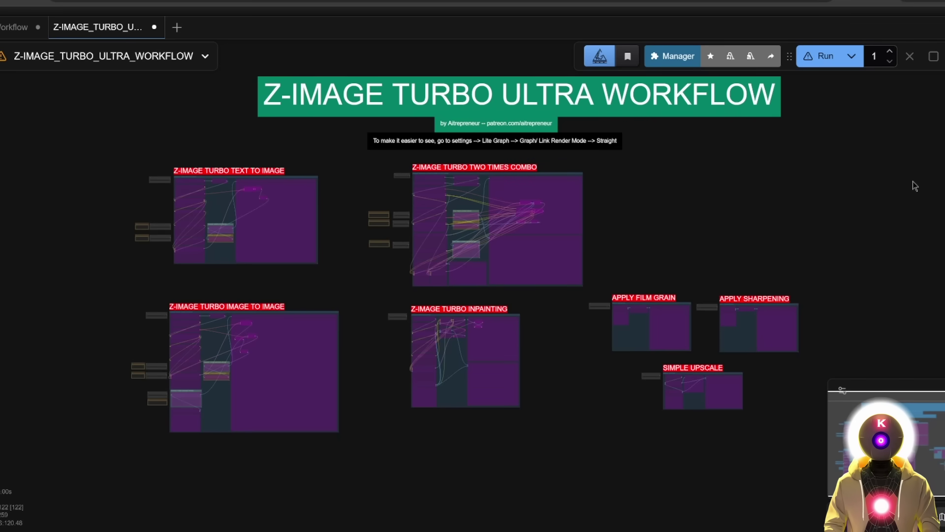